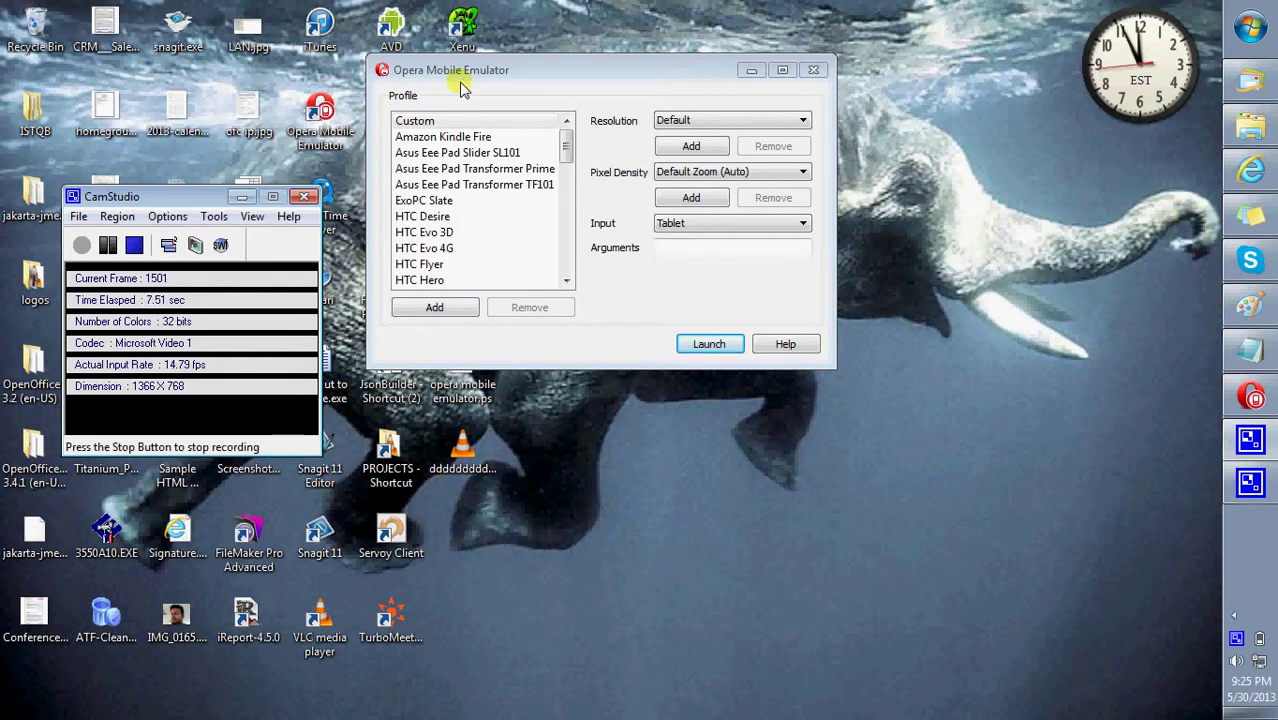
# Examine the resolution, pixel density and input settings of several preset device profiles, including Amazon Kindle Fire, Samsung Galaxy Note and Nokia E63
pyautogui.click(459, 139)
pyautogui.moveTo(566, 162); pyautogui.dragTo(562, 238)
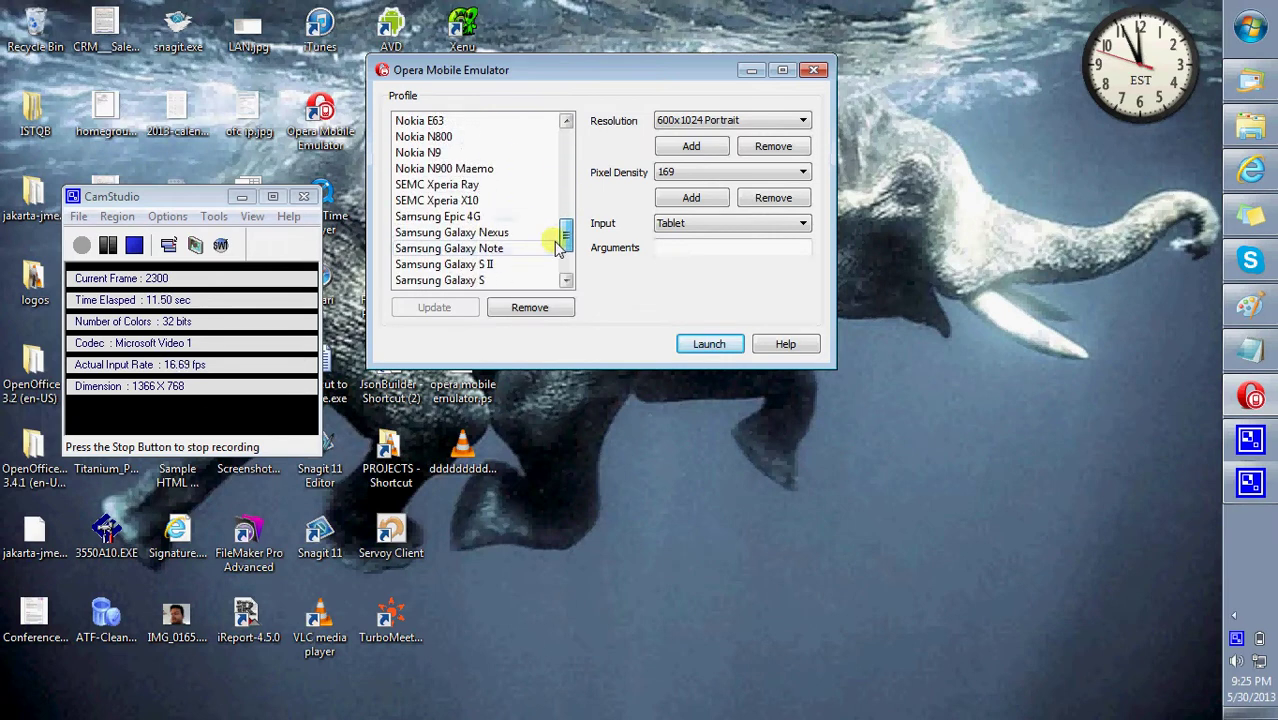
pyautogui.click(455, 250)
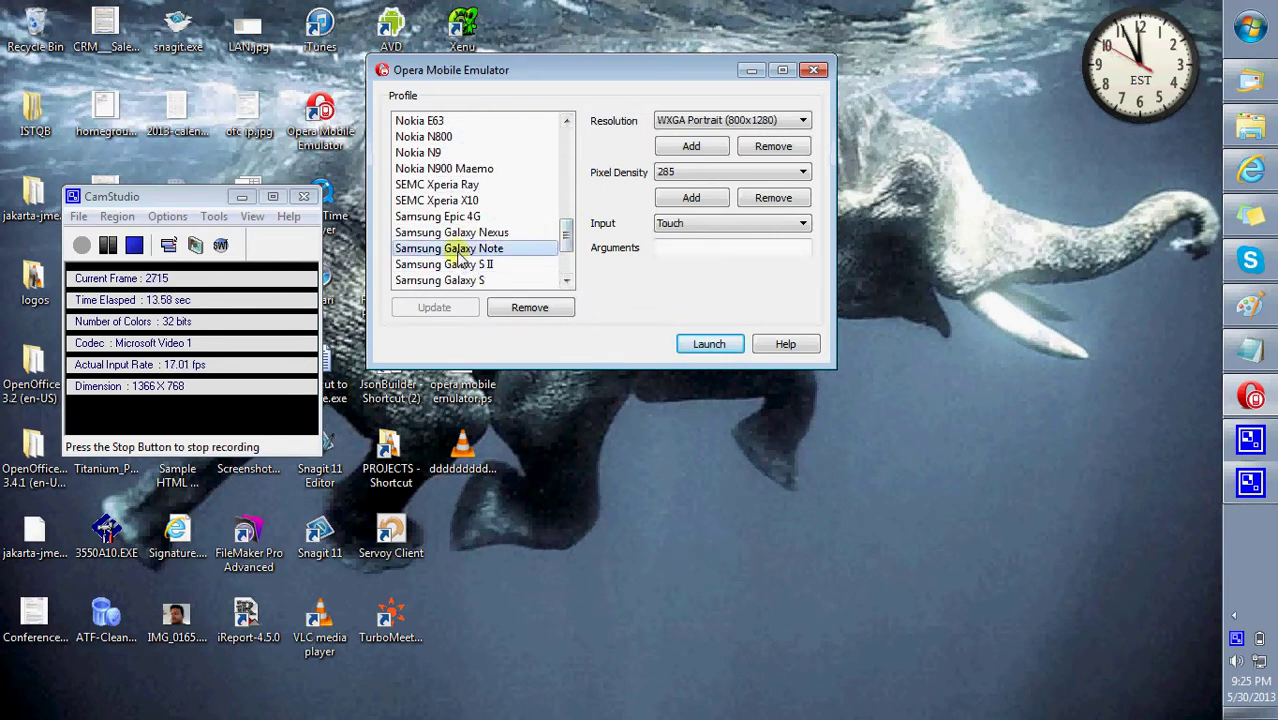
pyautogui.moveTo(564, 238); pyautogui.dragTo(565, 228)
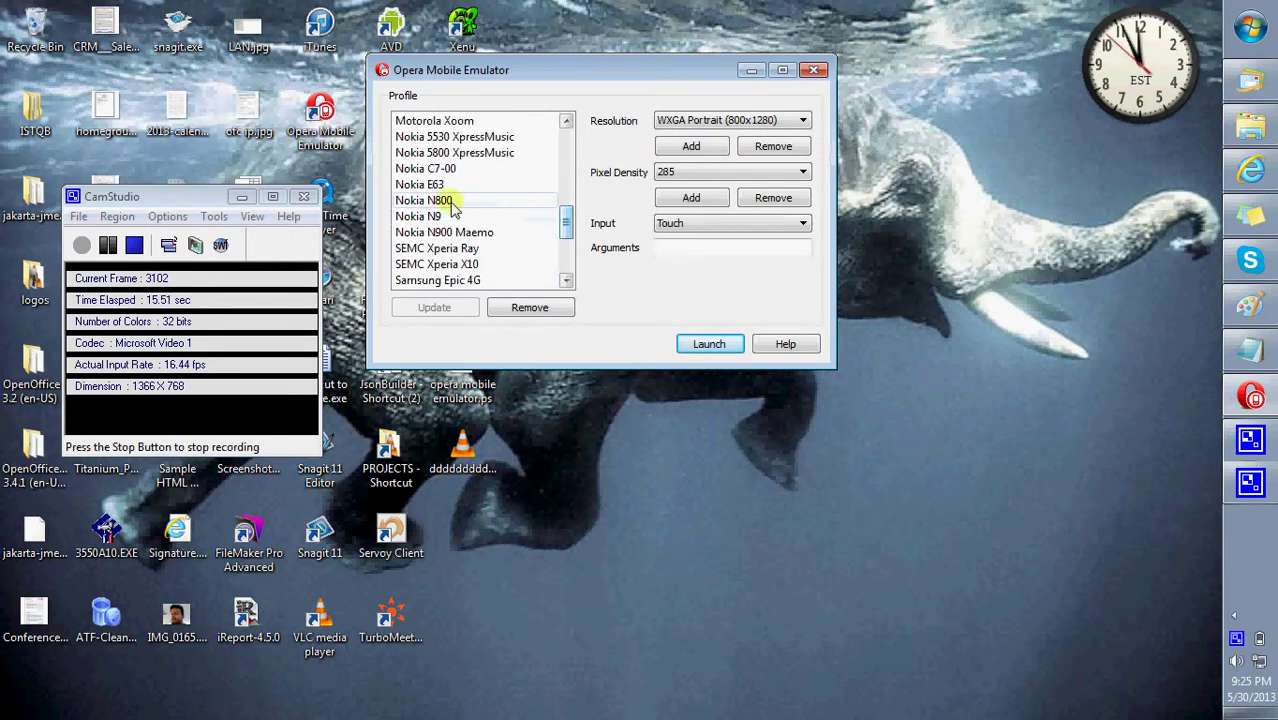
pyautogui.click(425, 185)
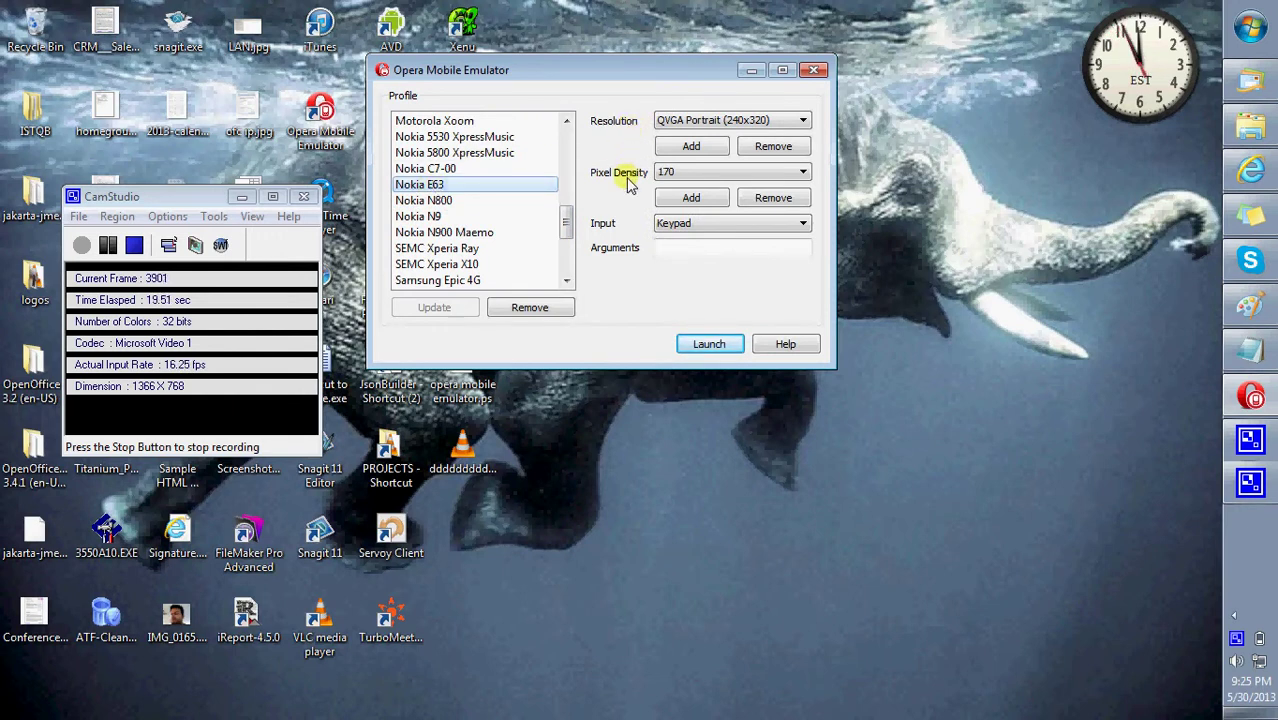
pyautogui.click(474, 231)
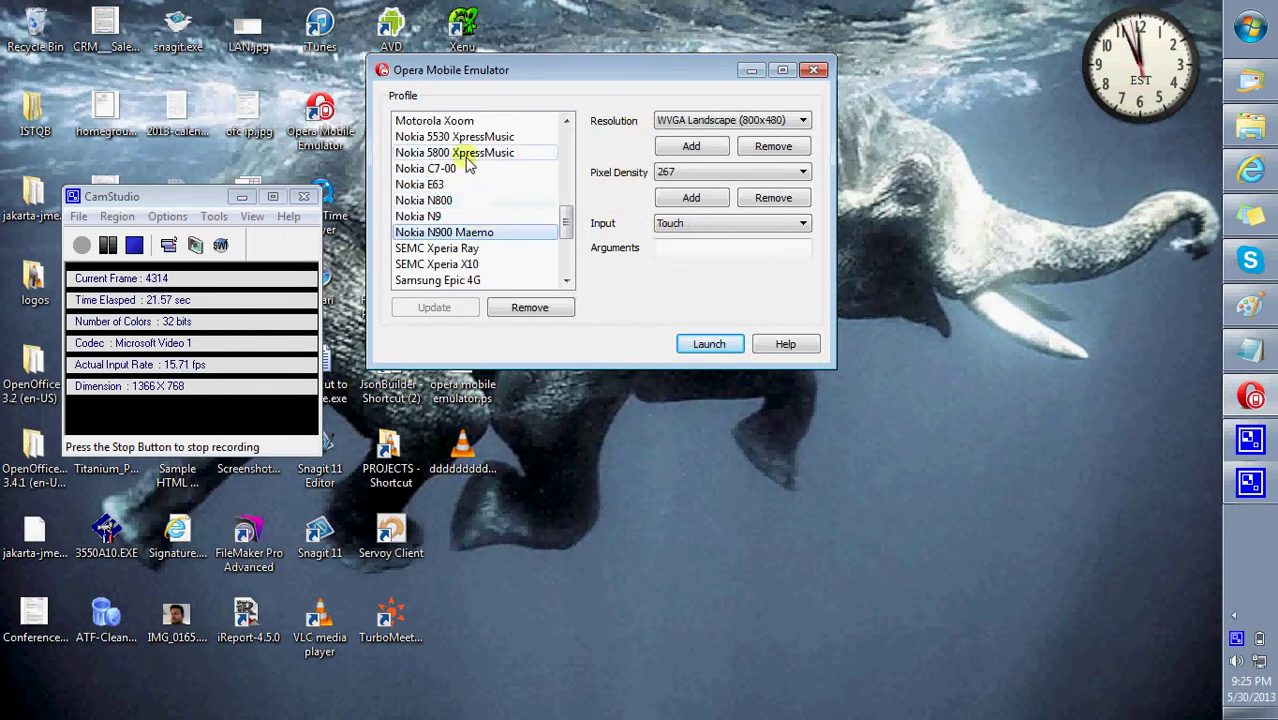
pyautogui.click(465, 152)
pyautogui.click(465, 125)
pyautogui.moveTo(567, 214); pyautogui.dragTo(560, 131)
pyautogui.click(483, 143)
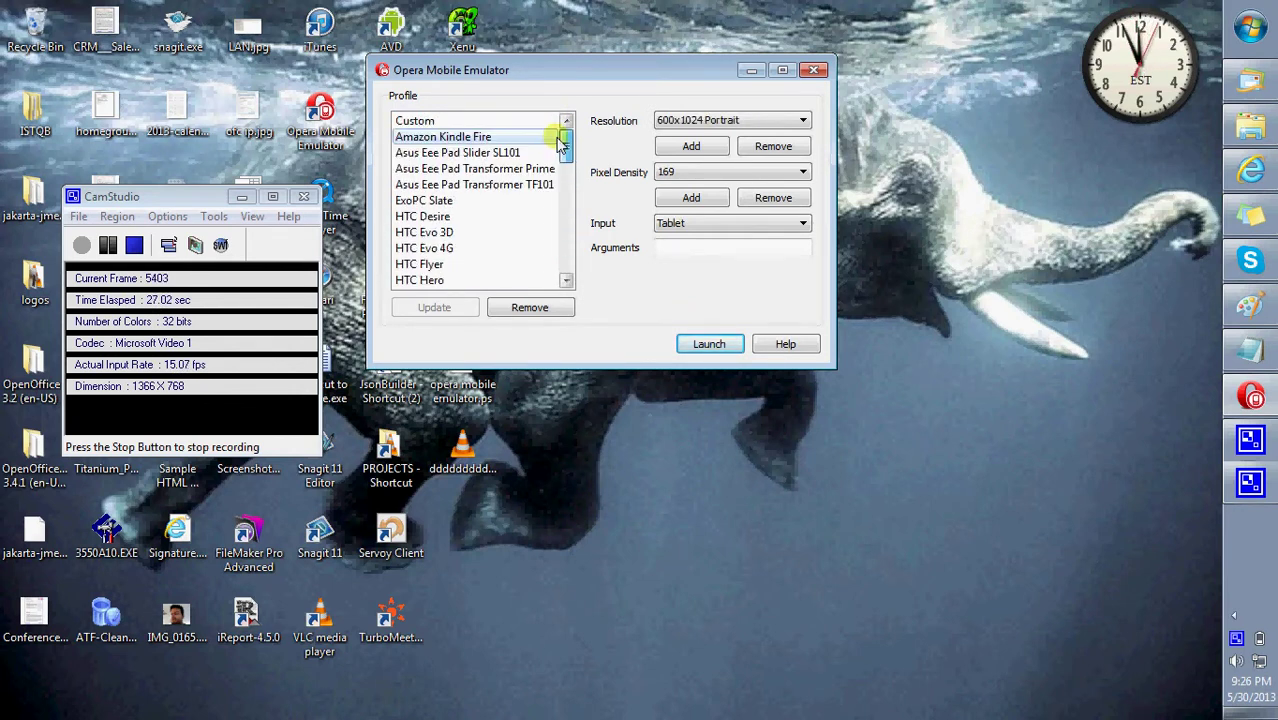
# Add a resolution named "new r" with width 1000 and height 500 to the Custom profile
pyautogui.click(466, 121)
pyautogui.click(689, 146)
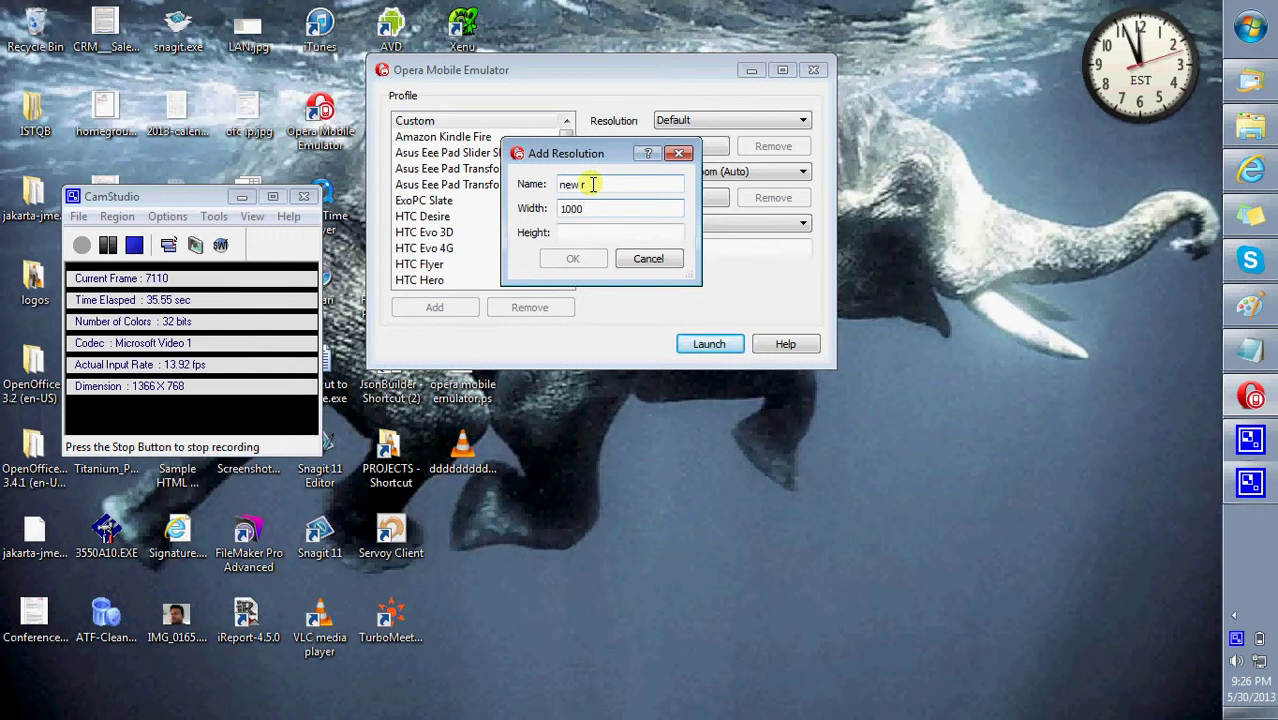
pyautogui.press('Tab')
pyautogui.write('5')
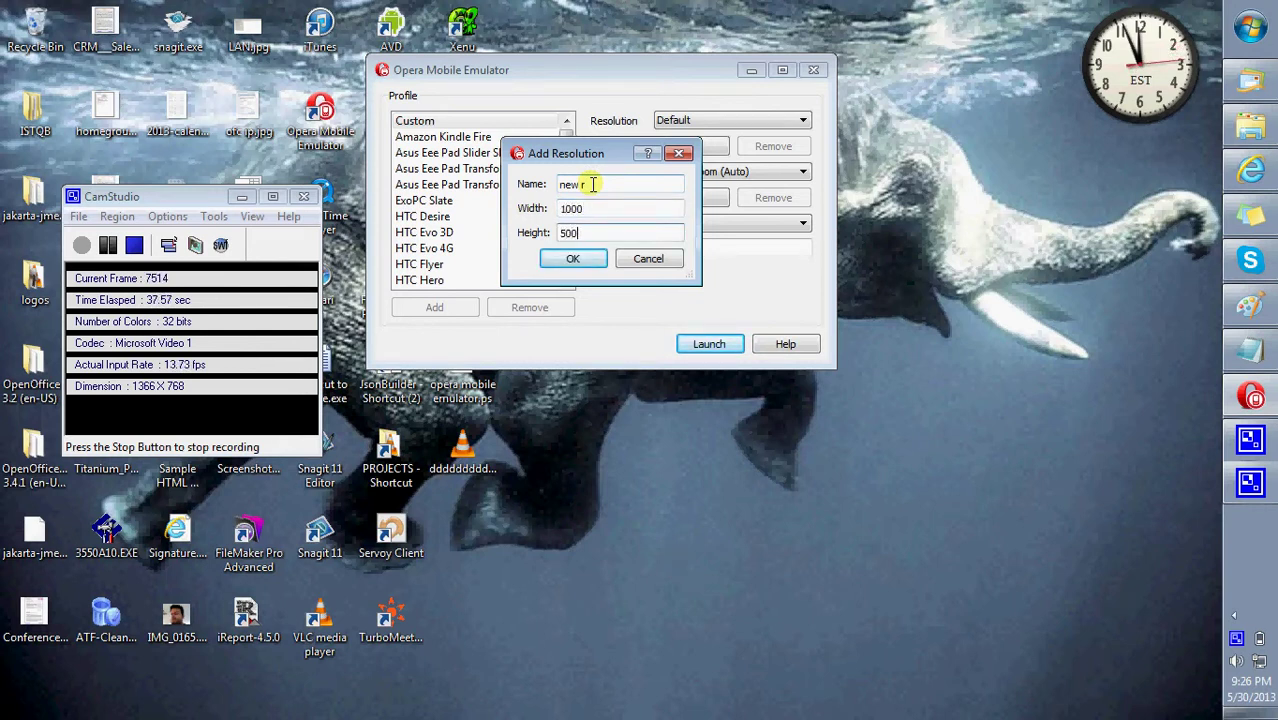
pyautogui.click(572, 258)
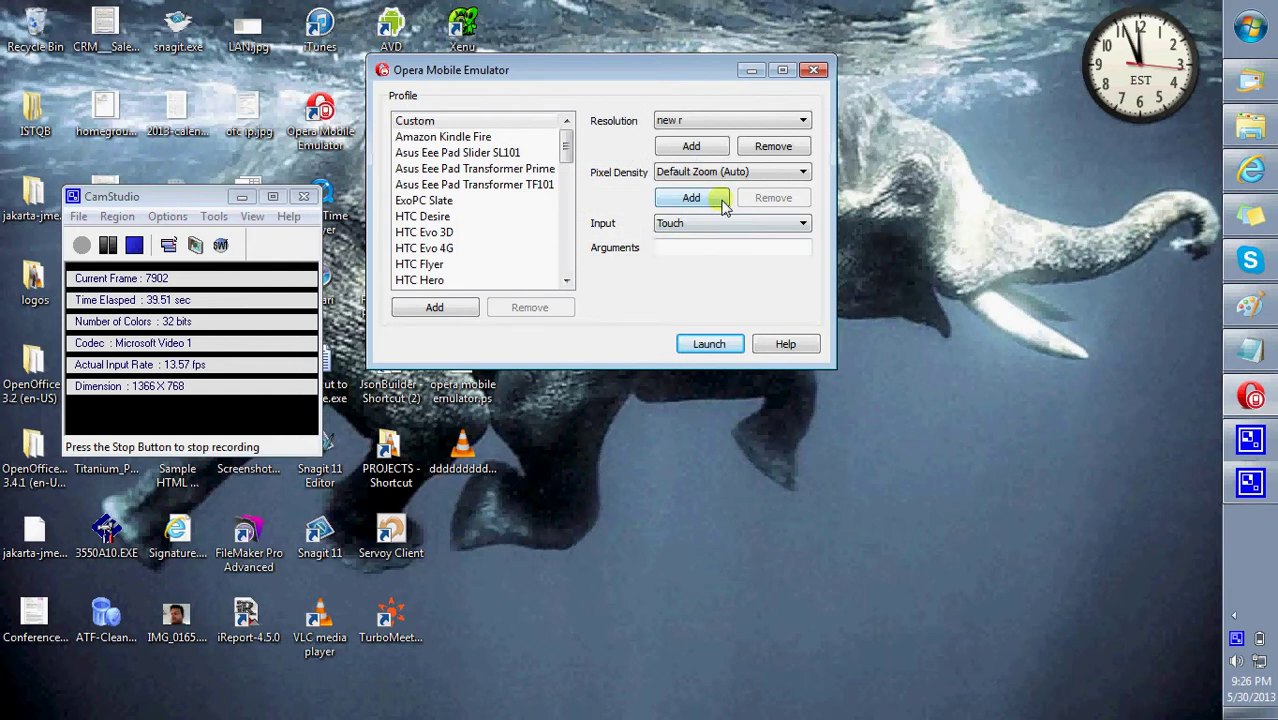
# Add a pixel density named "new p" with a value of 230 to the Custom profile
pyautogui.click(700, 197)
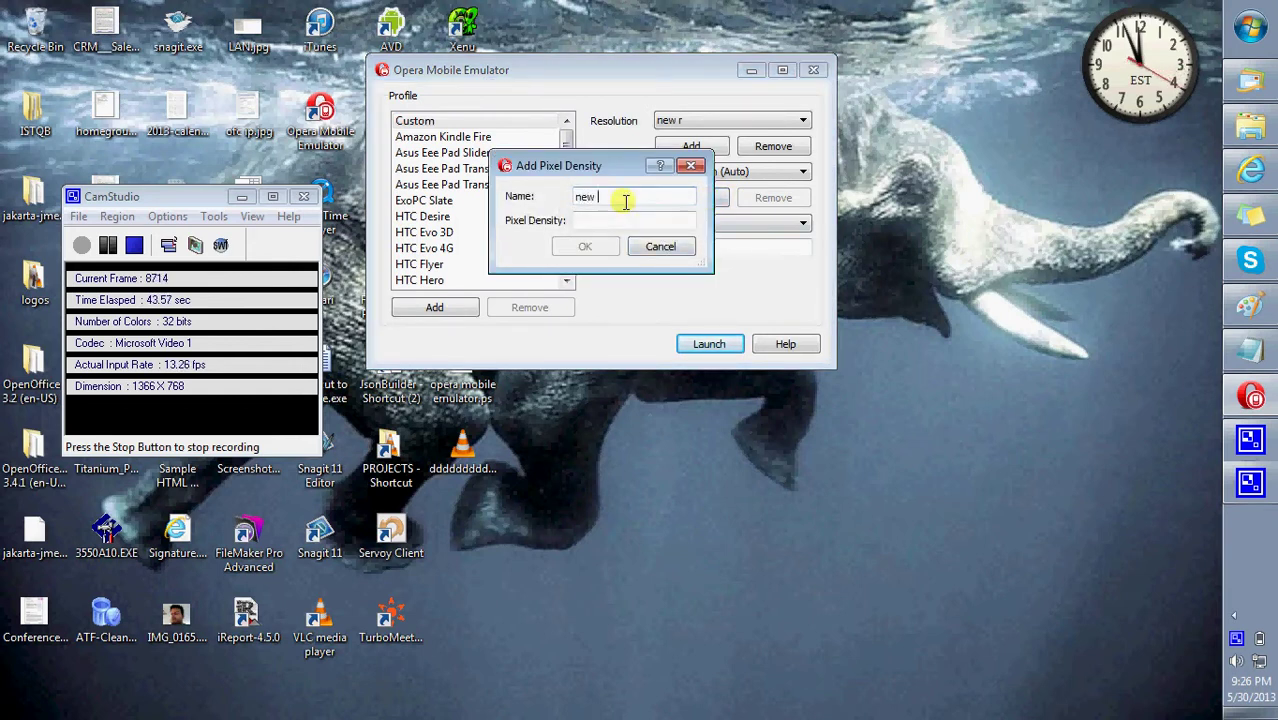
pyautogui.press('Tab')
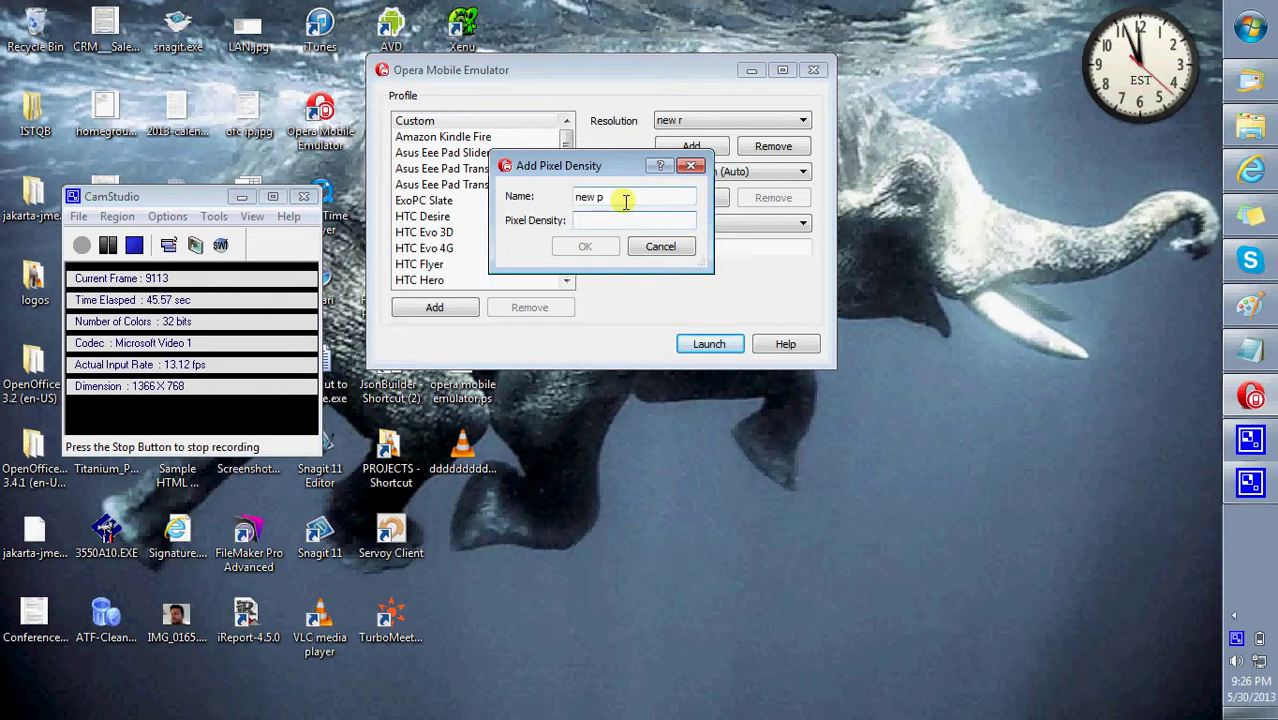
pyautogui.write('230')
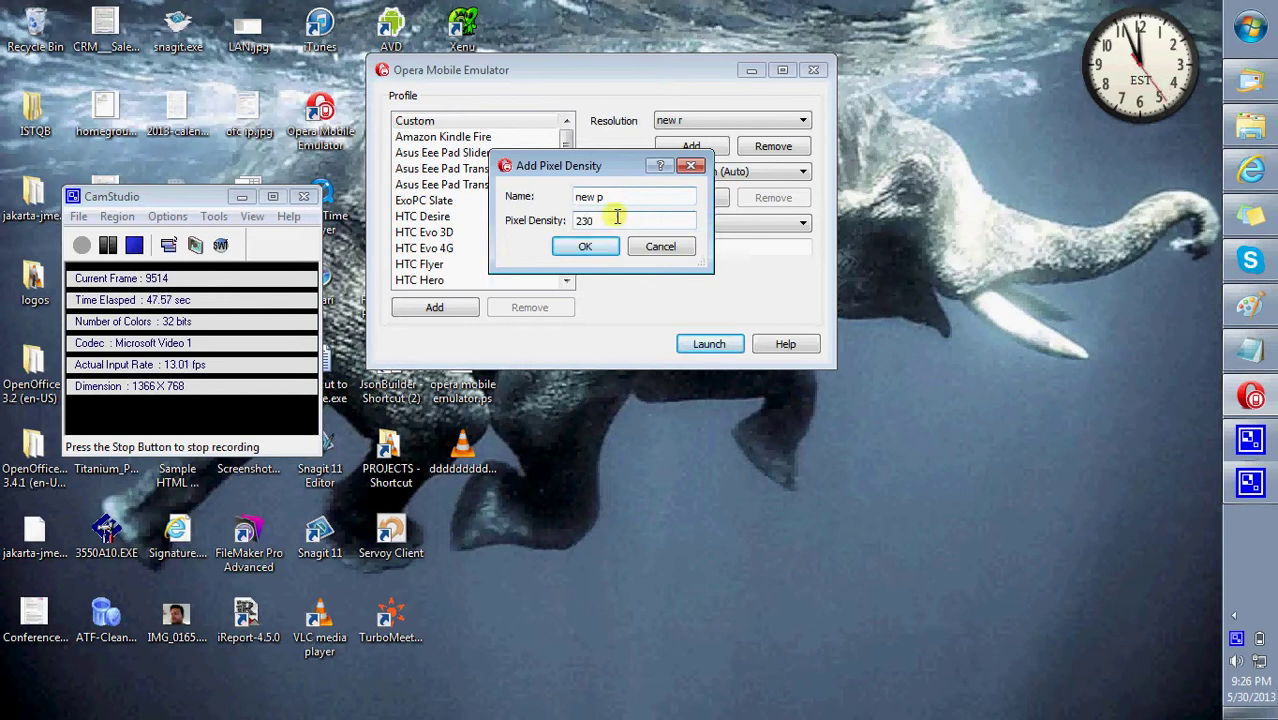
pyautogui.click(585, 246)
# Launch the Custom profile with its input mode set to Tablet, and close the resulting emulator window
pyautogui.click(688, 224)
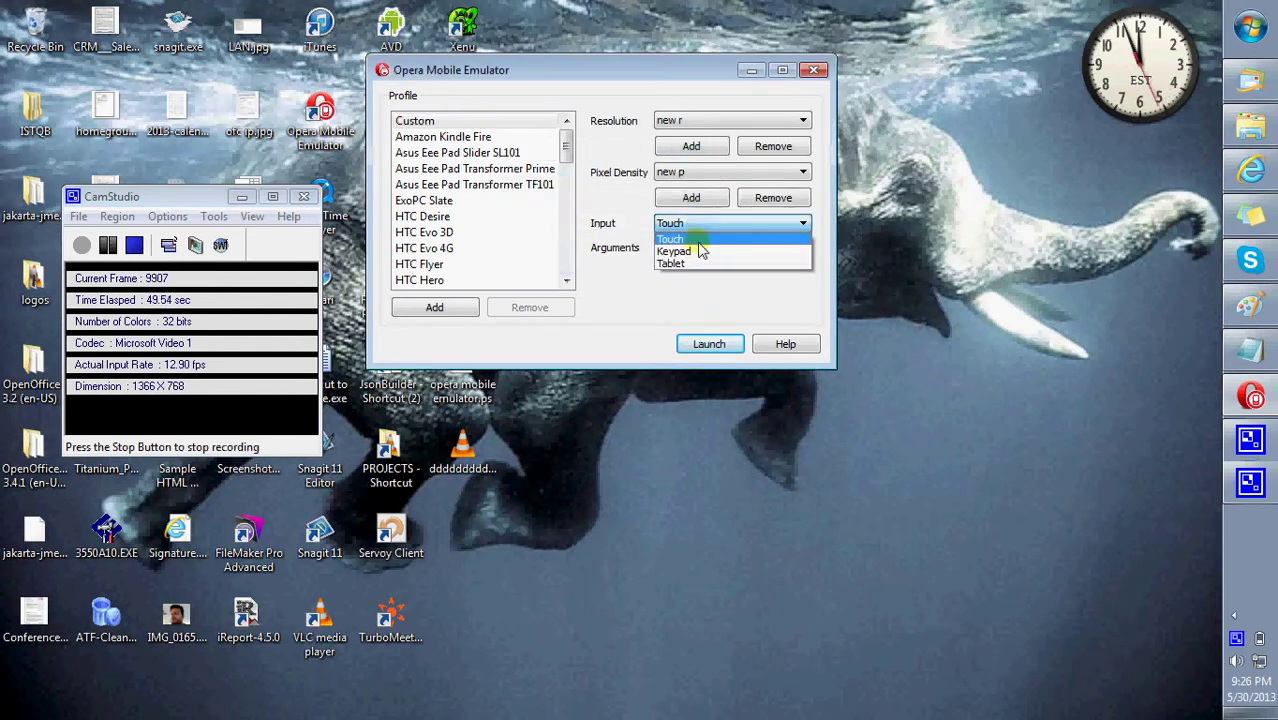
pyautogui.click(697, 265)
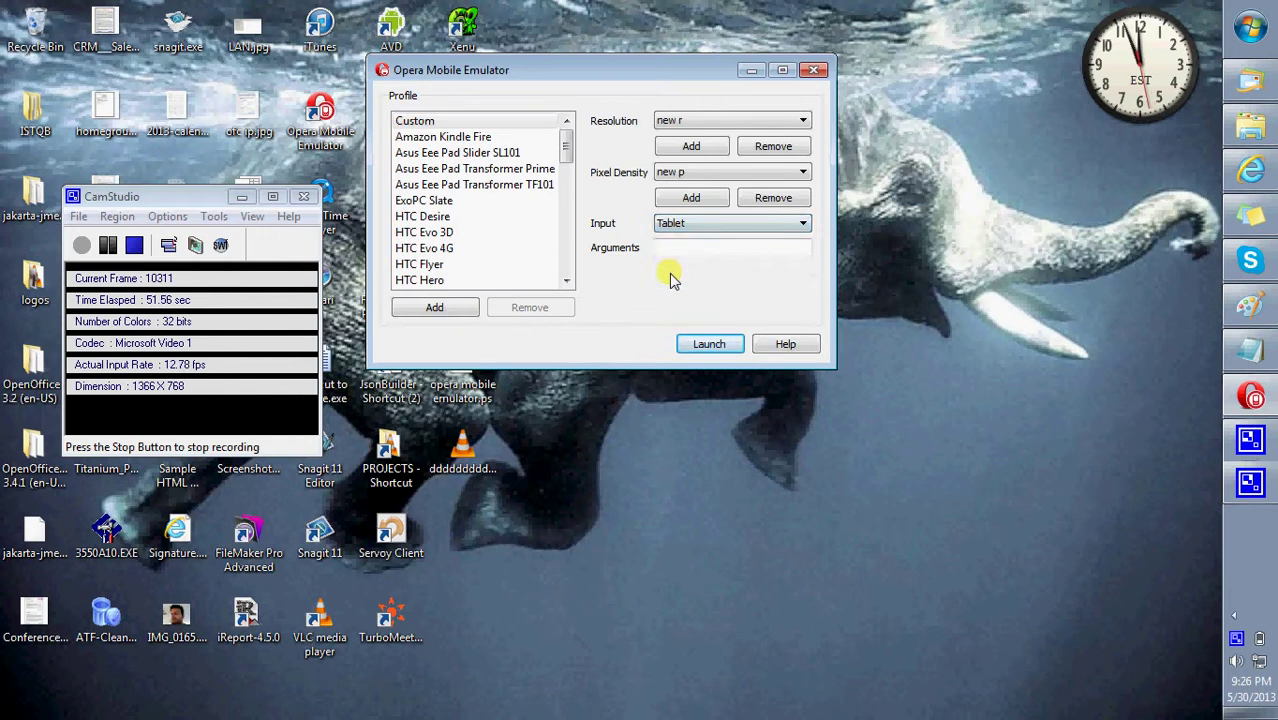
pyautogui.click(719, 344)
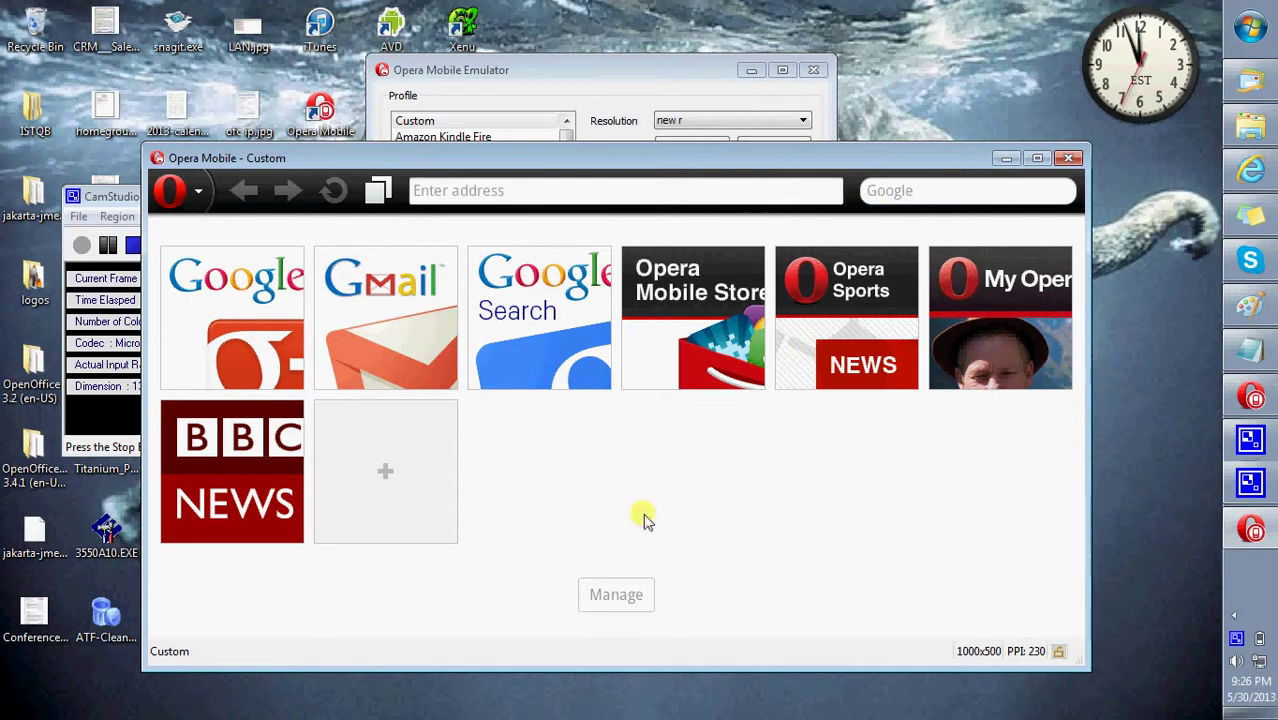
pyautogui.click(1068, 160)
# Launch the emulator with the Samsung Galaxy Tab 7.0 Plus profile
pyautogui.moveTo(567, 152); pyautogui.dragTo(551, 254)
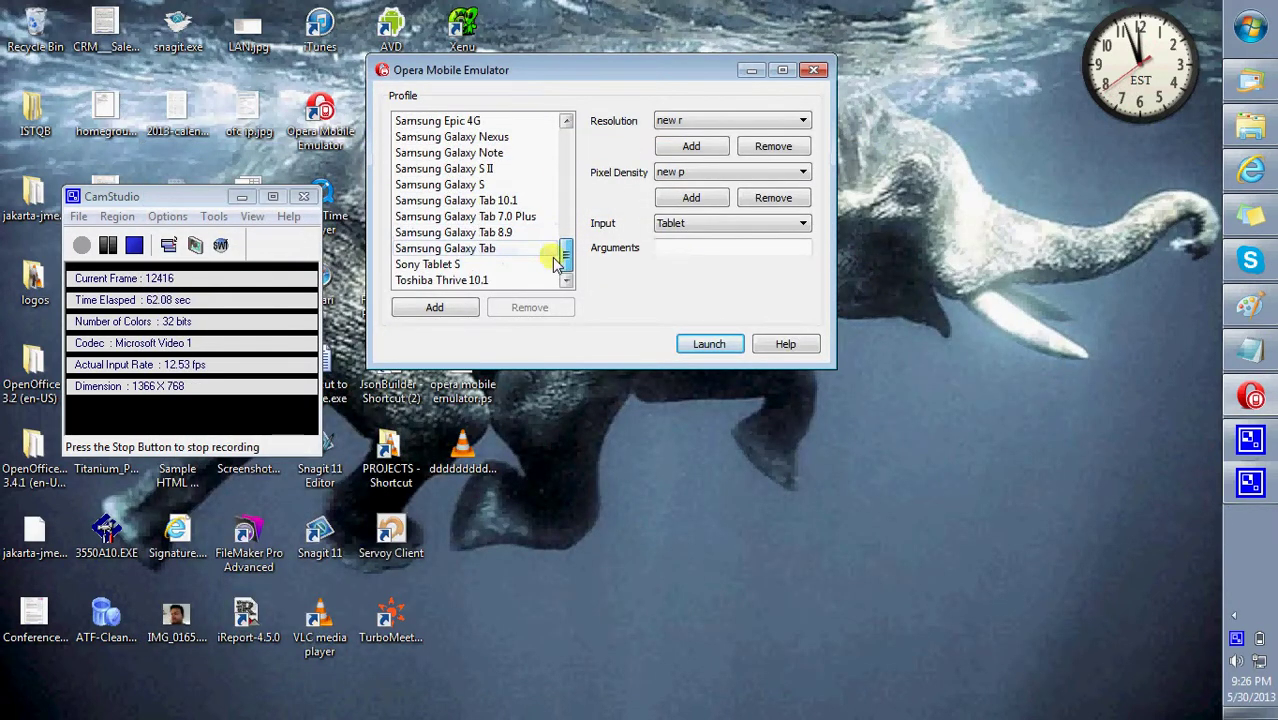
pyautogui.click(465, 218)
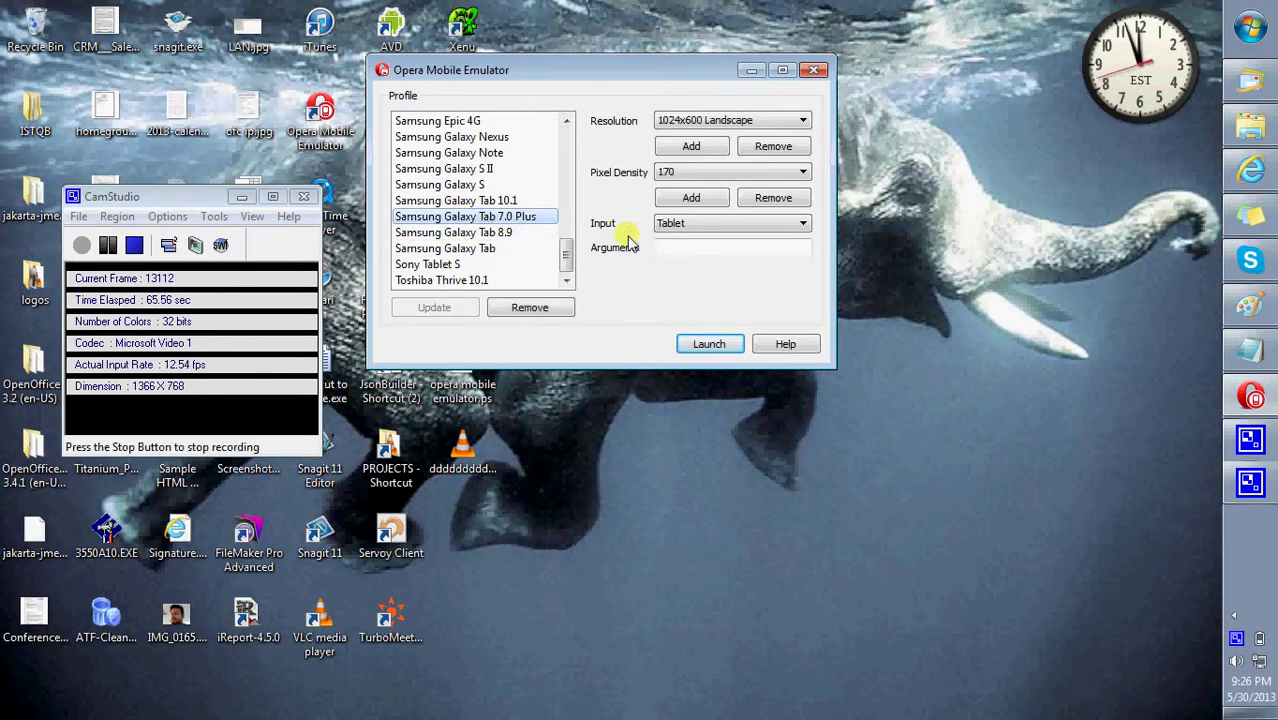
pyautogui.click(706, 345)
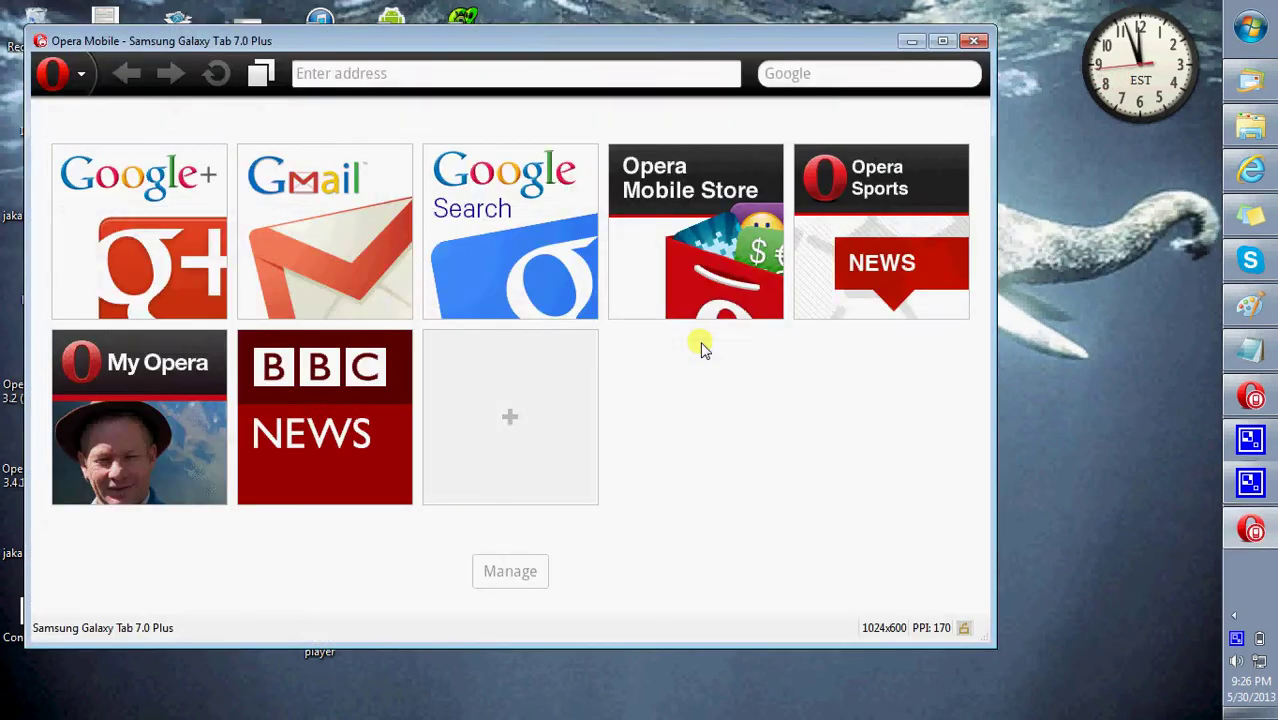
# Search Google for "tiger" using the emulated tablet's on-screen keyboard
pyautogui.click(830, 75)
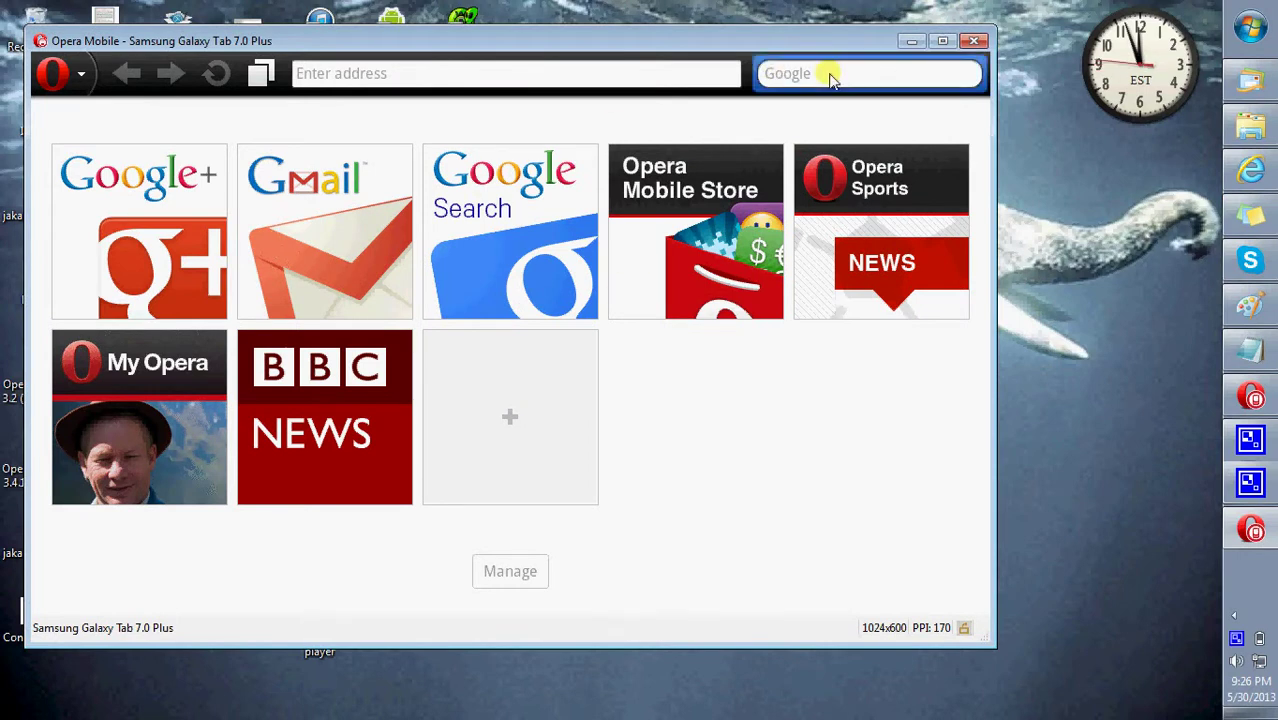
pyautogui.click(458, 372)
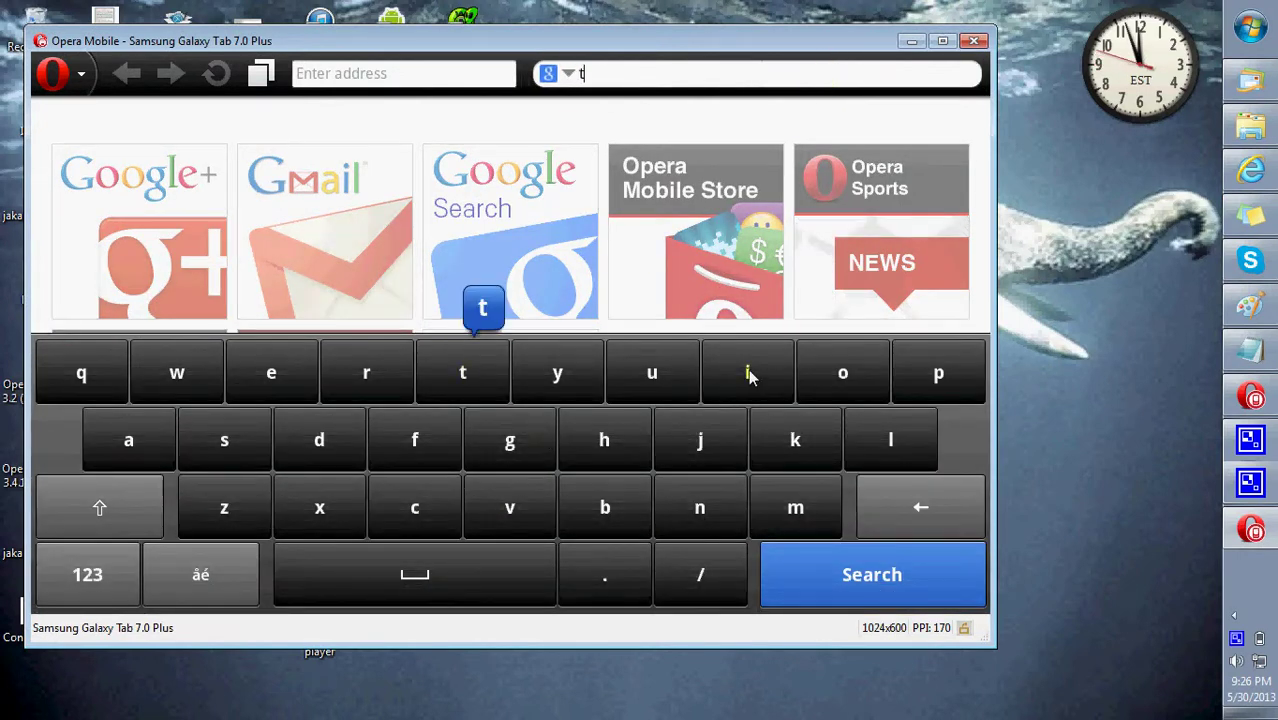
pyautogui.click(749, 370)
pyautogui.click(505, 442)
pyautogui.click(281, 376)
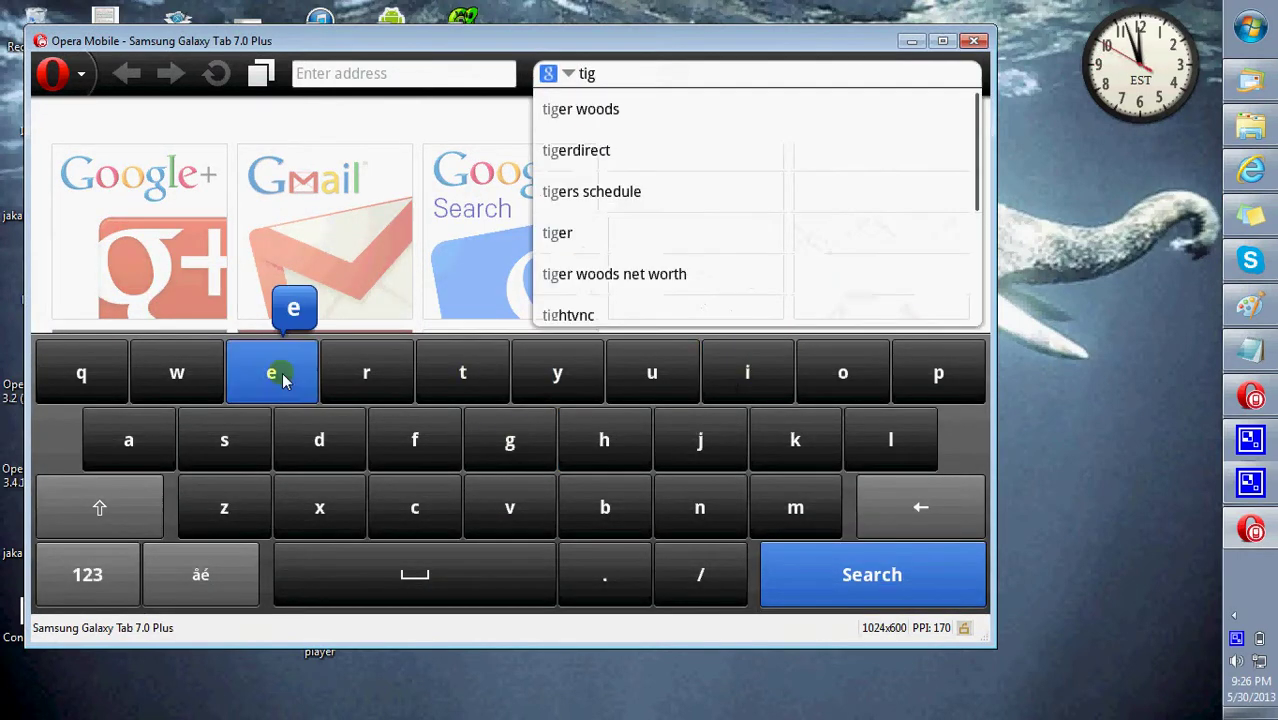
pyautogui.click(366, 372)
pyautogui.click(456, 580)
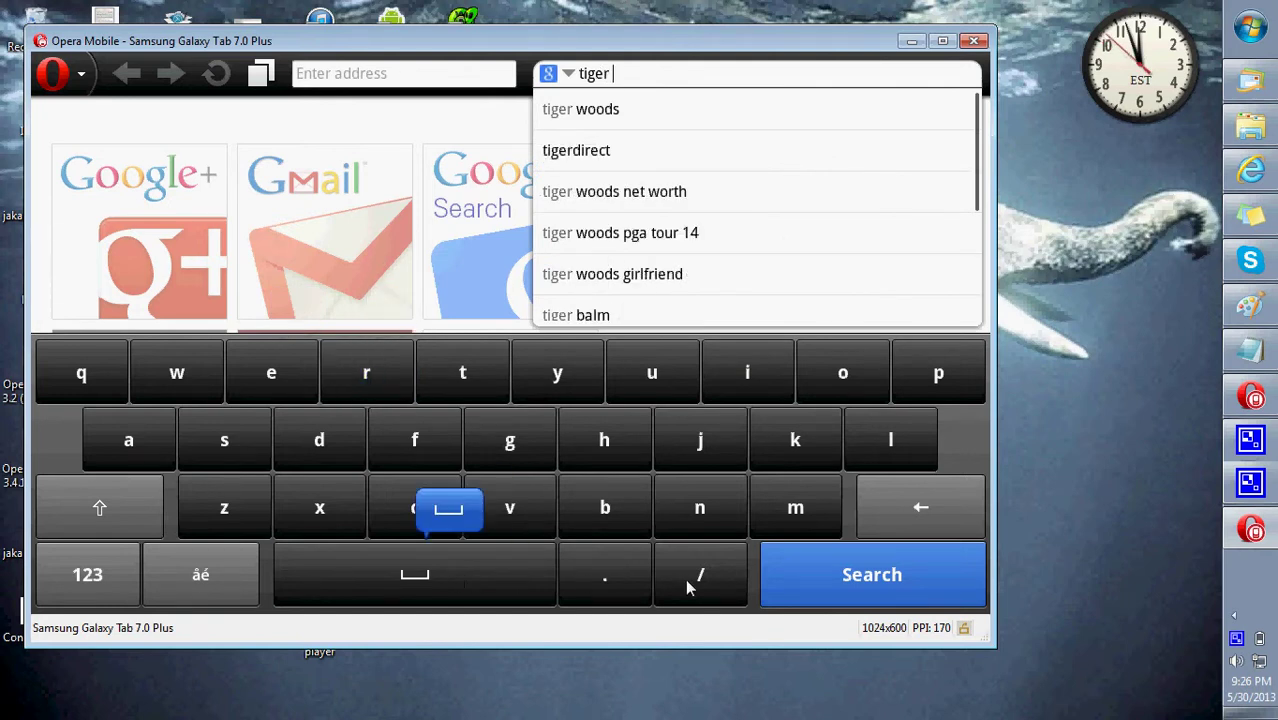
pyautogui.click(771, 565)
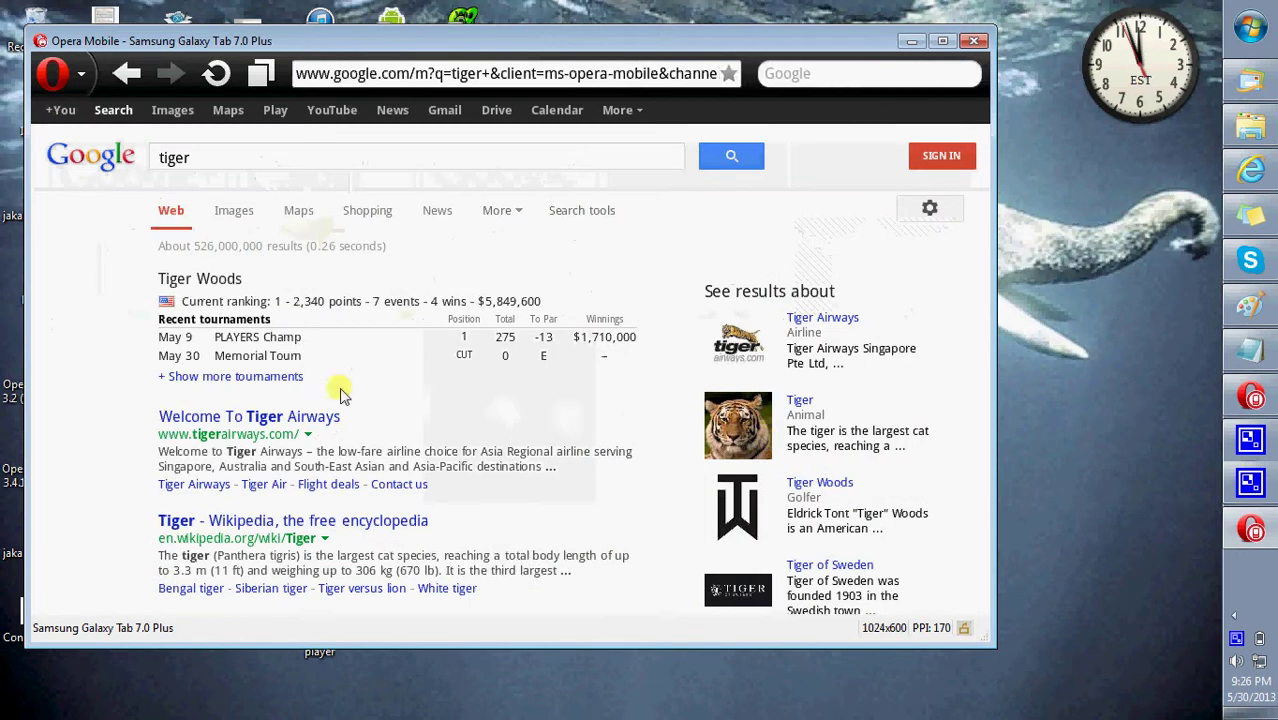
# Open the Wikipedia result for Tiger in a new tab and switch to that tab
pyautogui.moveTo(491, 493); pyautogui.dragTo(485, 363)
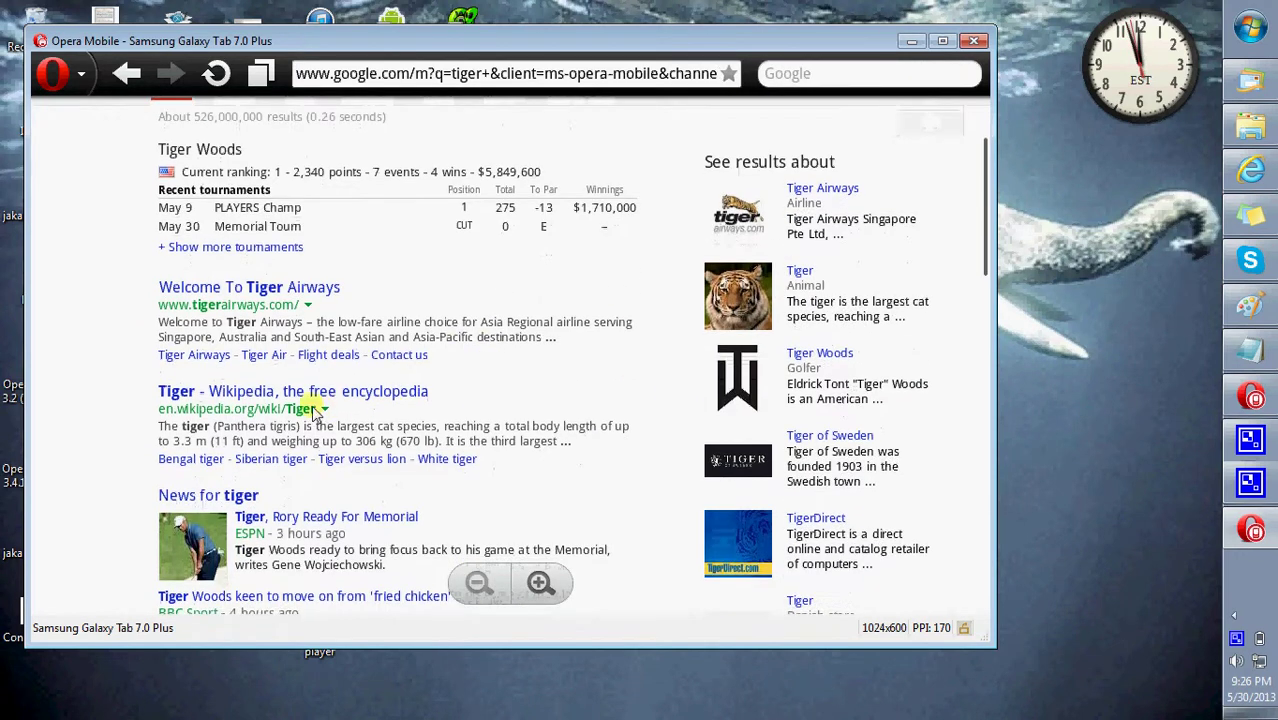
pyautogui.click(300, 392)
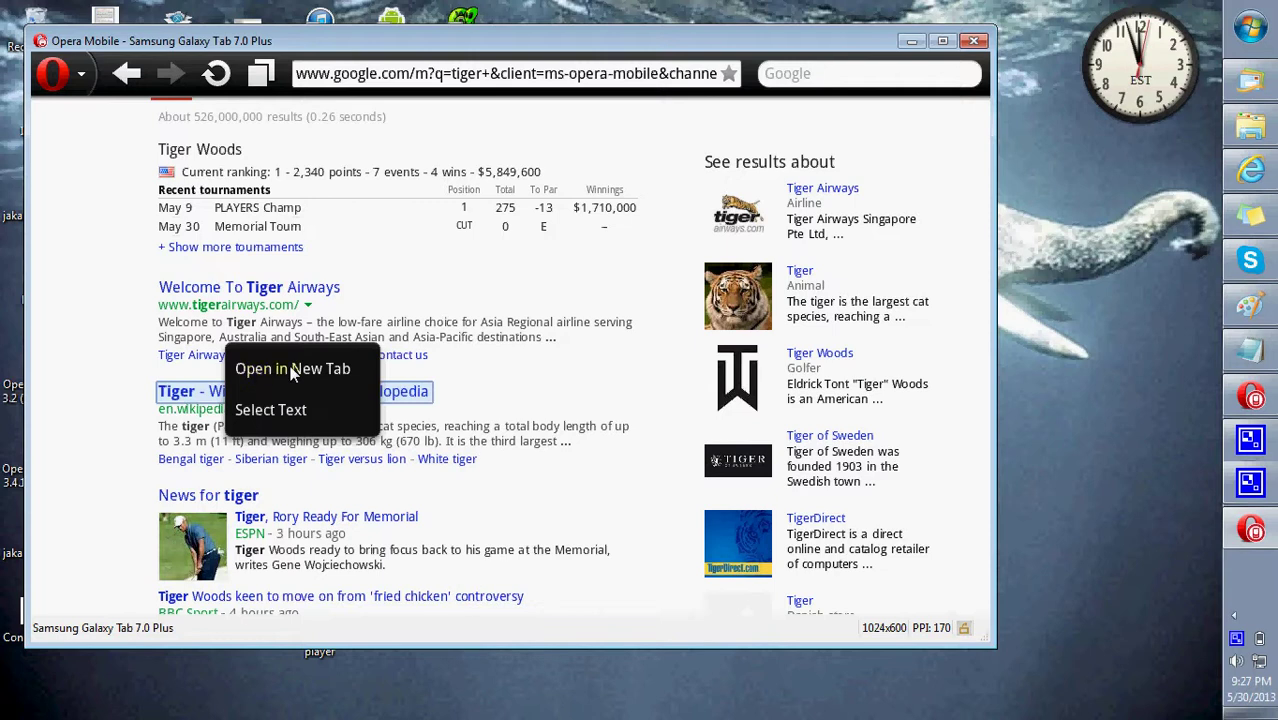
pyautogui.click(292, 370)
pyautogui.click(259, 74)
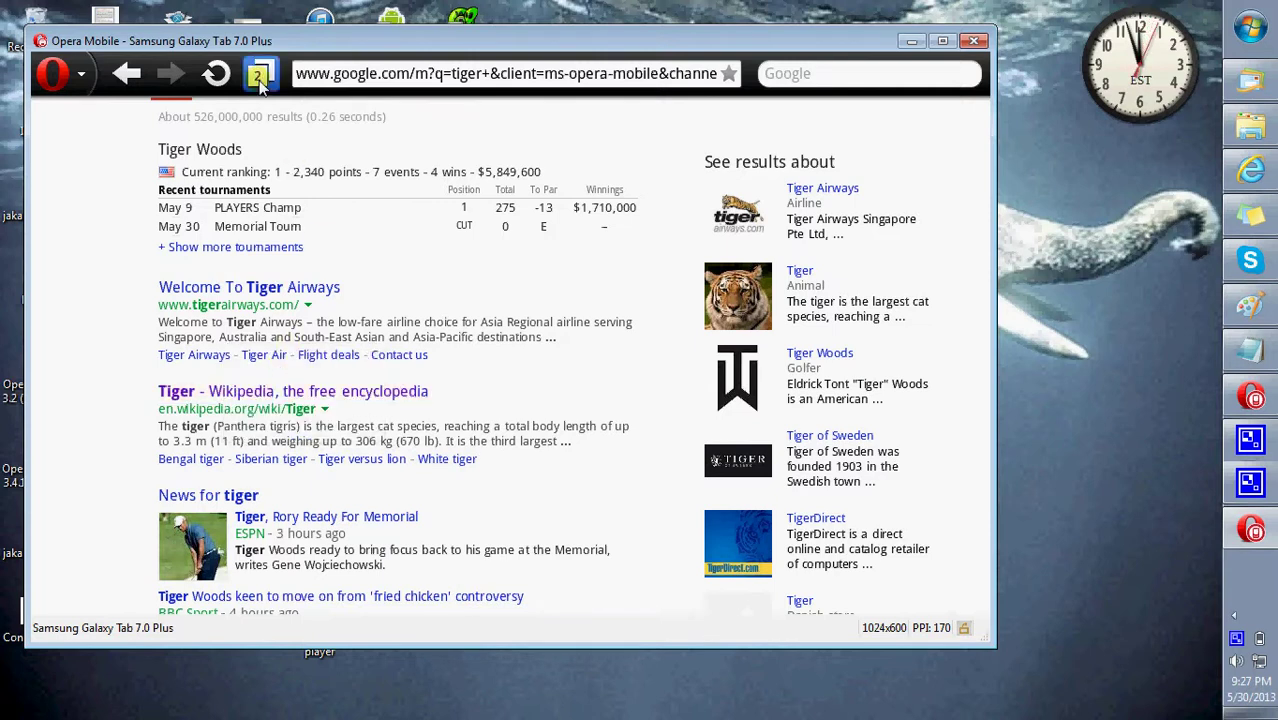
pyautogui.click(421, 210)
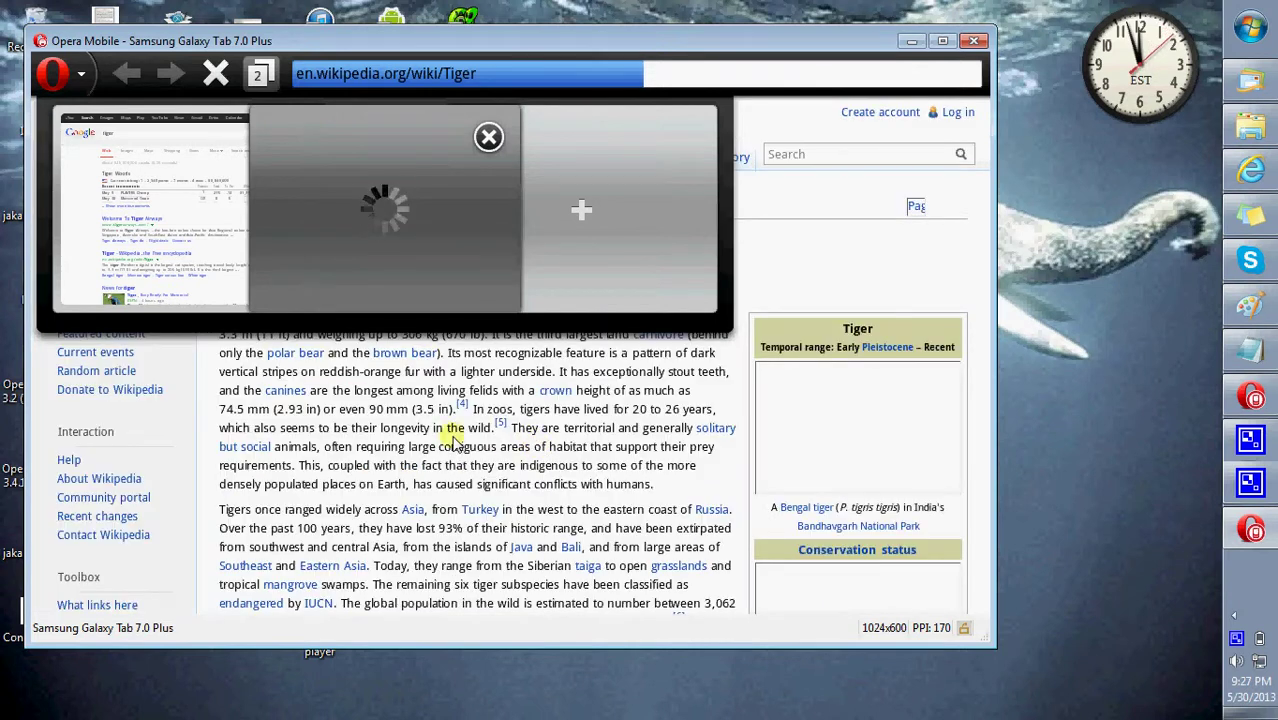
pyautogui.click(452, 285)
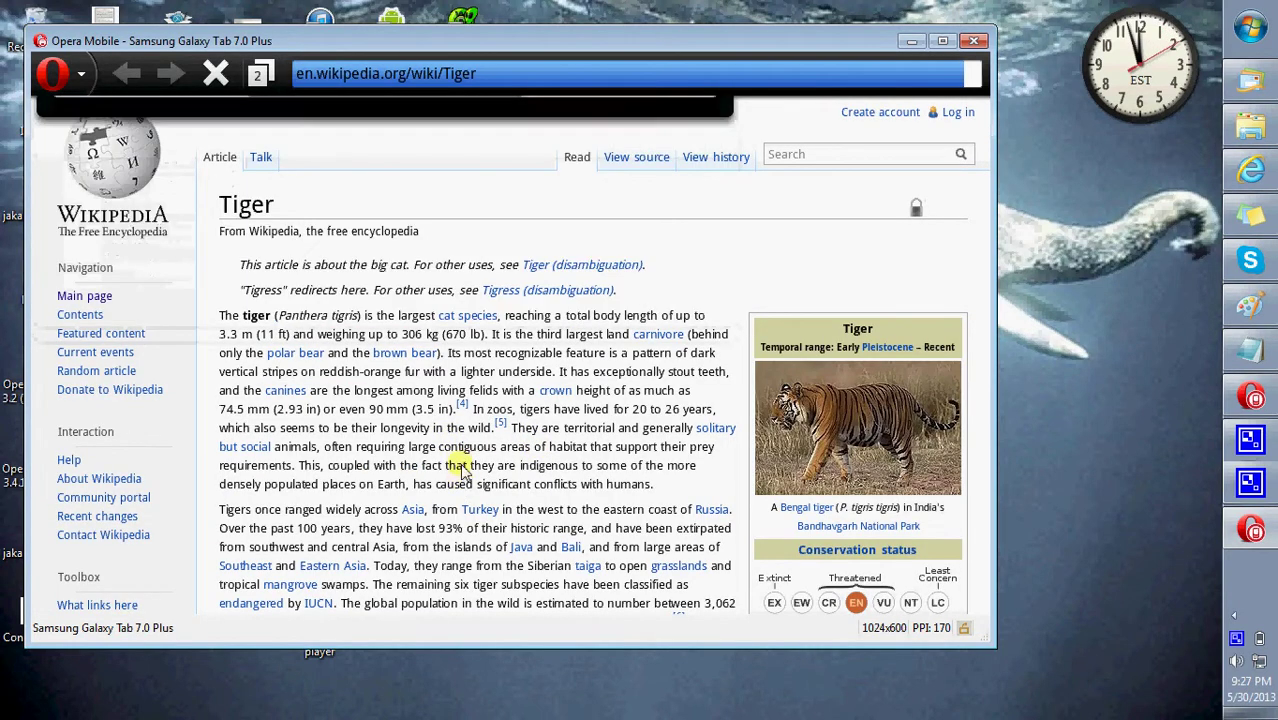
# Examine the Tiger article down to the Taxonomy and etymology section, trying the page's zoom in and out
pyautogui.scroll(-10, 467, 459)
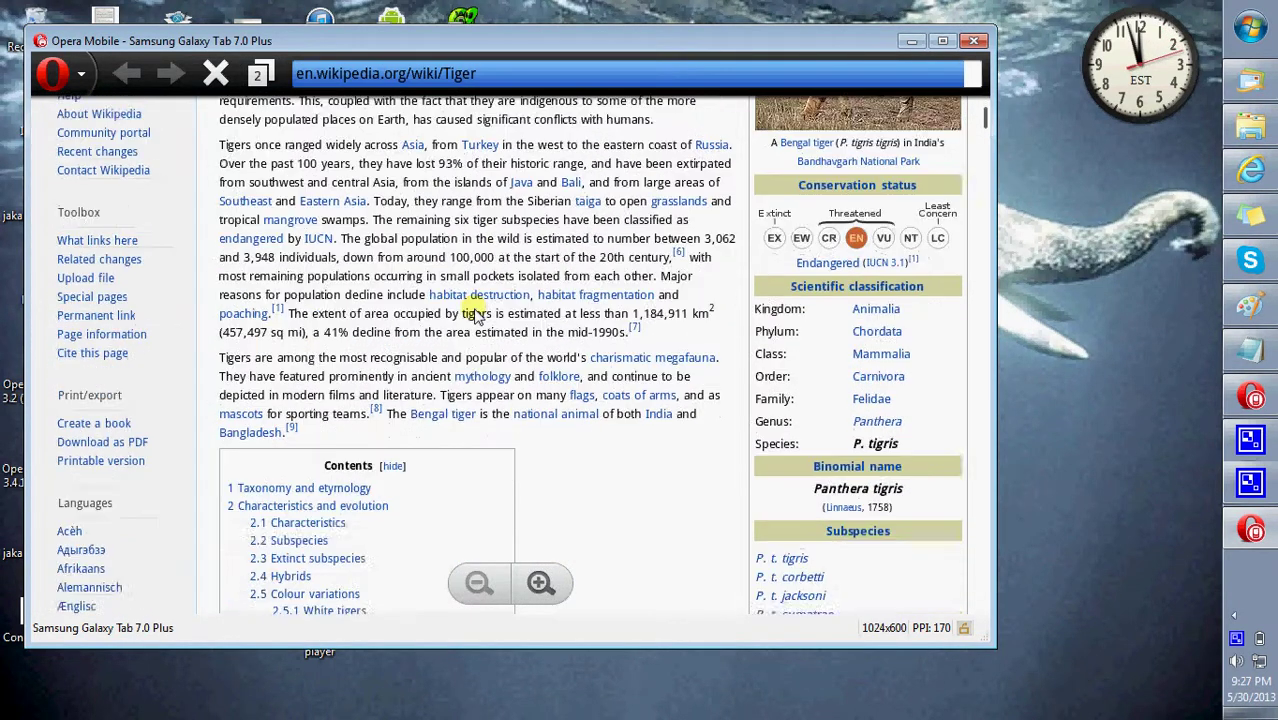
pyautogui.scroll(-5, 558, 585)
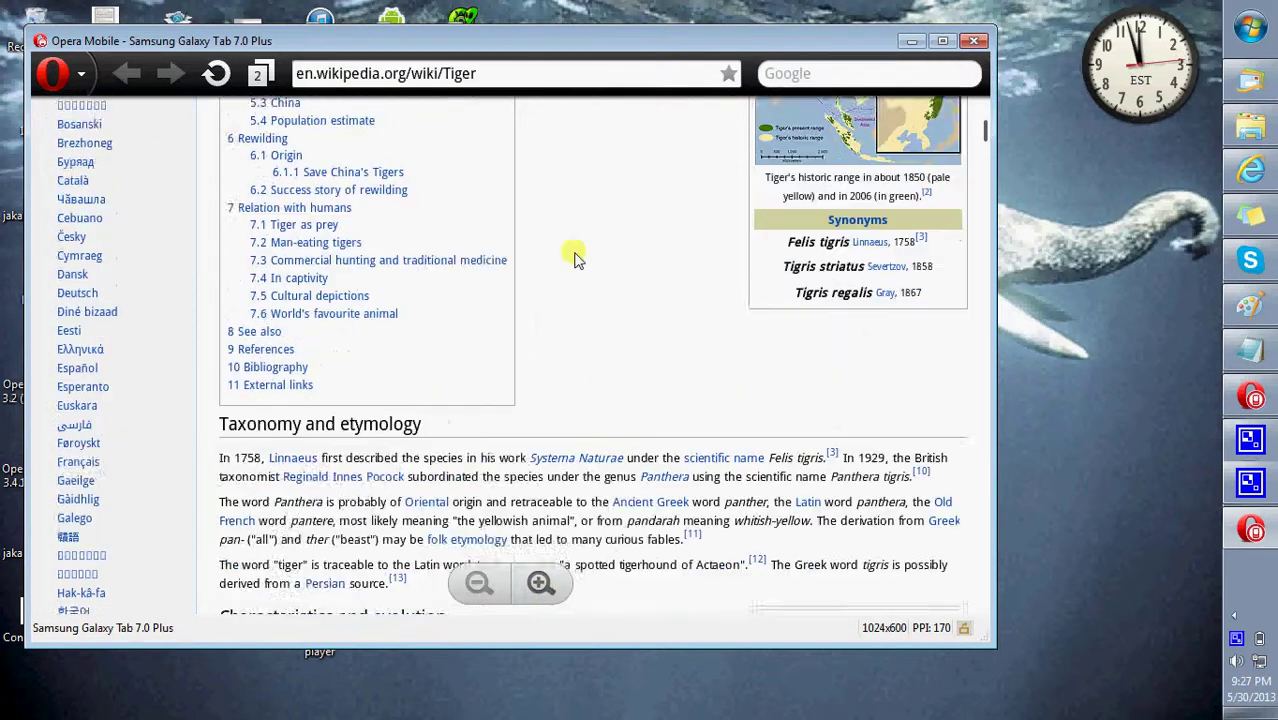
pyautogui.click(541, 584)
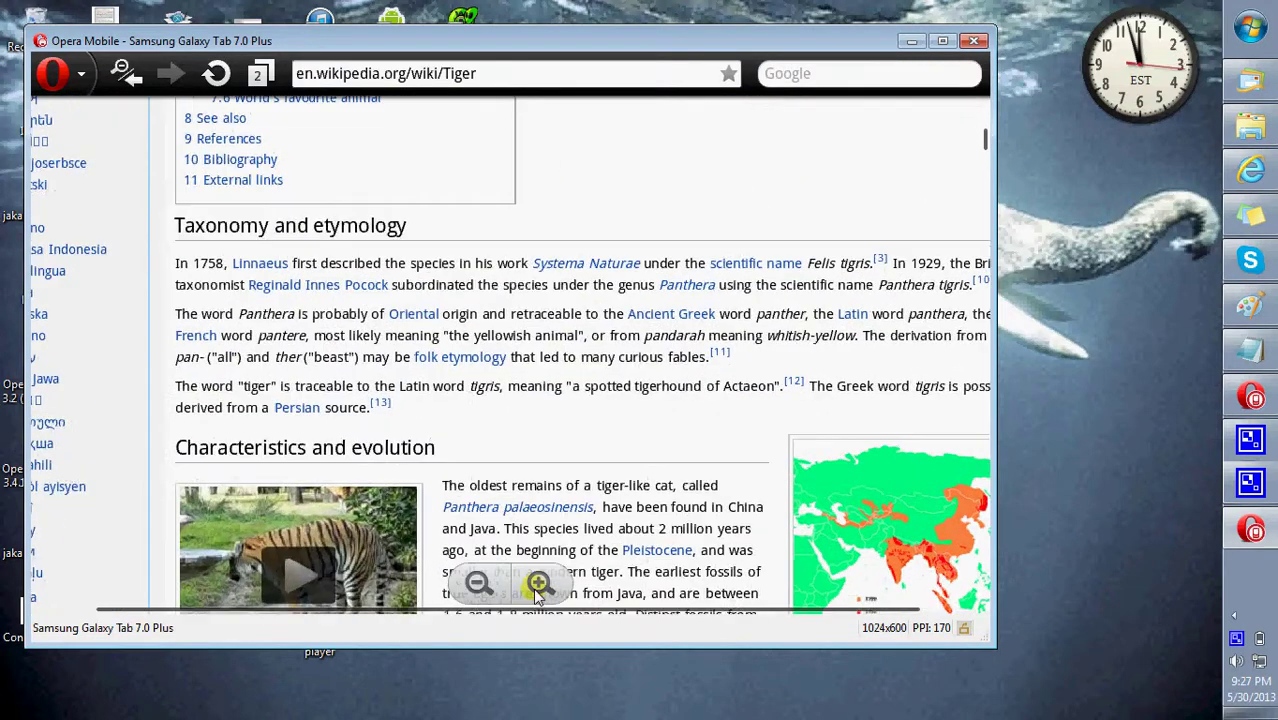
pyautogui.click(478, 584)
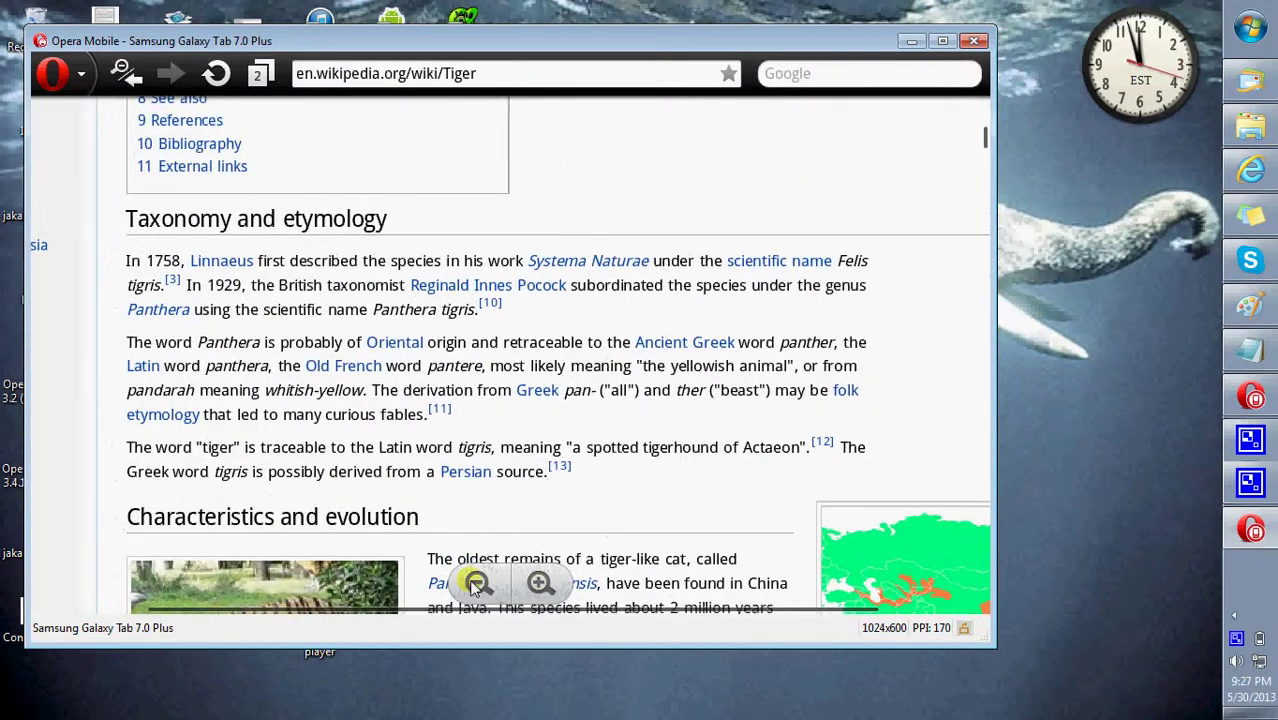
pyautogui.click(476, 584)
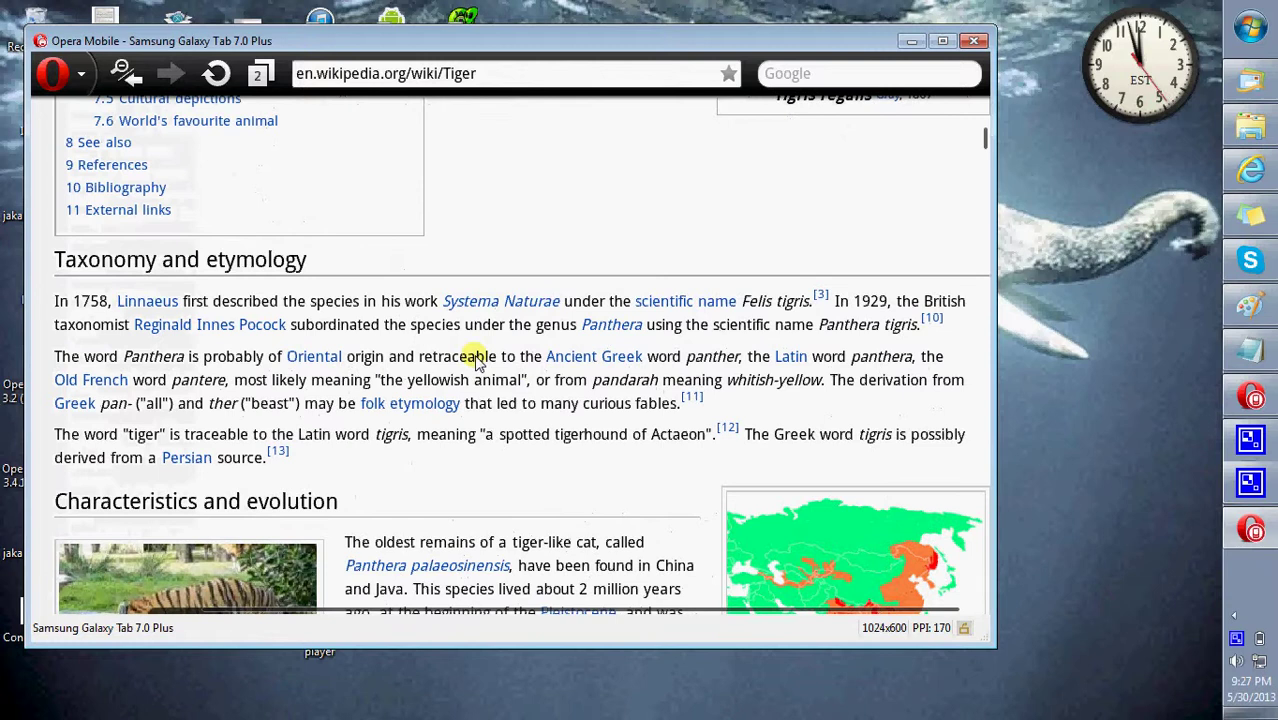
# Move to the Characteristics and evolution section and check the context options for the tiger range map, choosing none
pyautogui.scroll(-5, 560, 430)
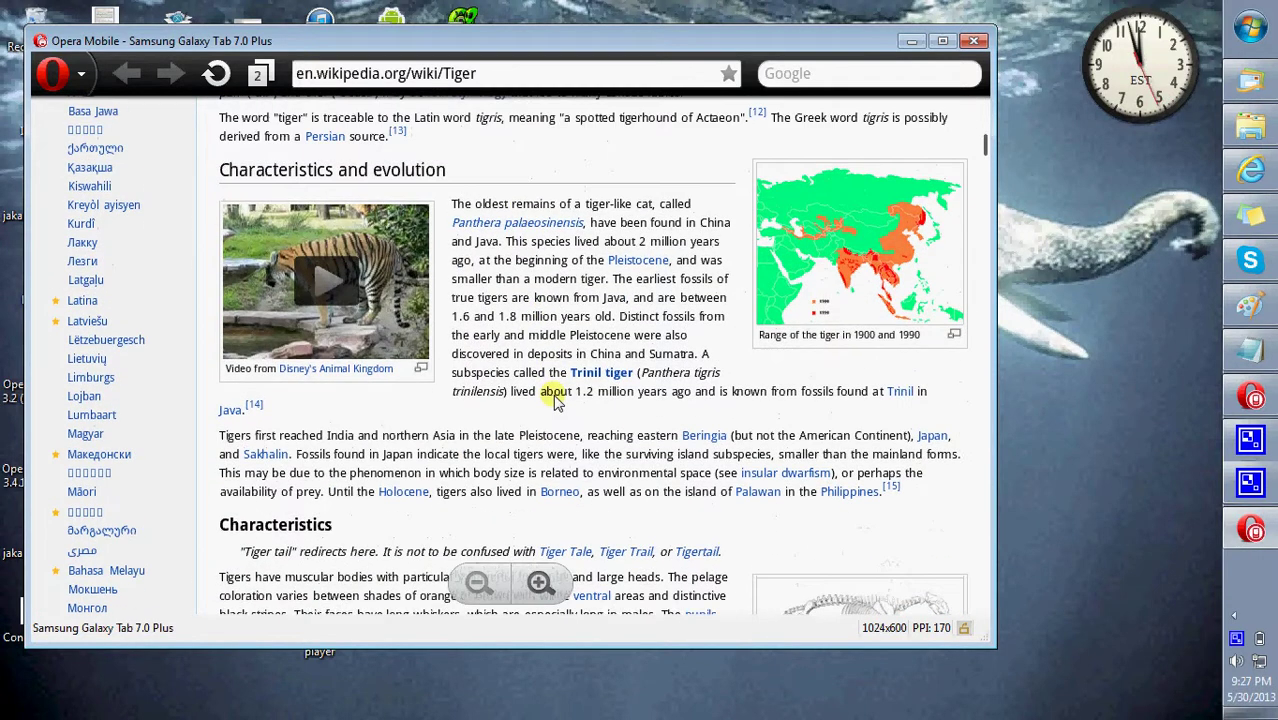
pyautogui.click(818, 262)
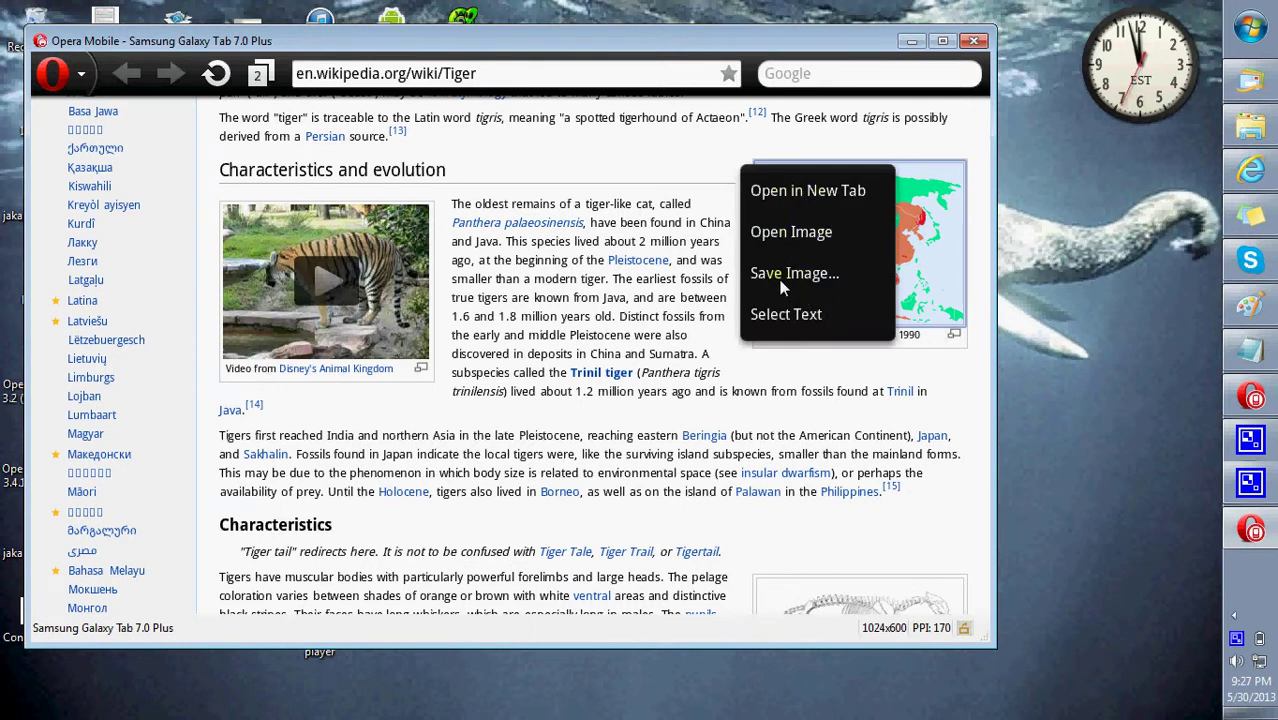
pyautogui.click(617, 305)
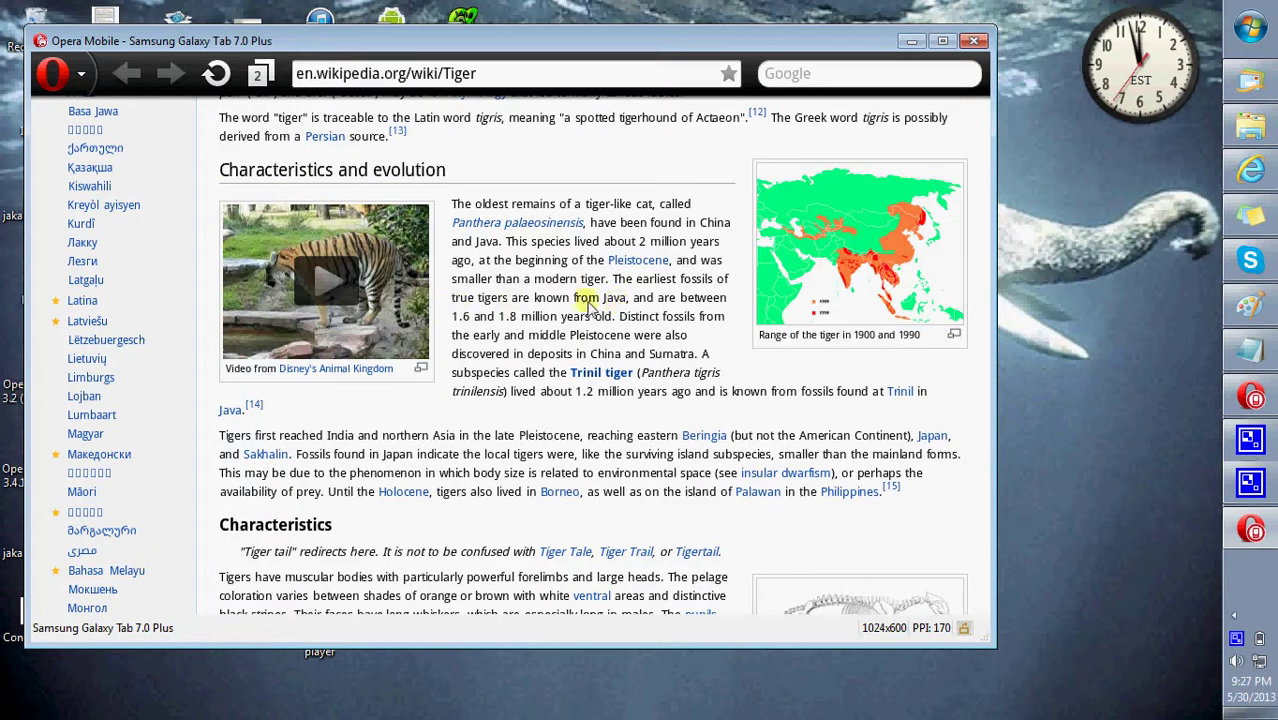
# Select the words "from Java, and a" in the Characteristics and evolution paragraph and copy them
pyautogui.click(580, 300)
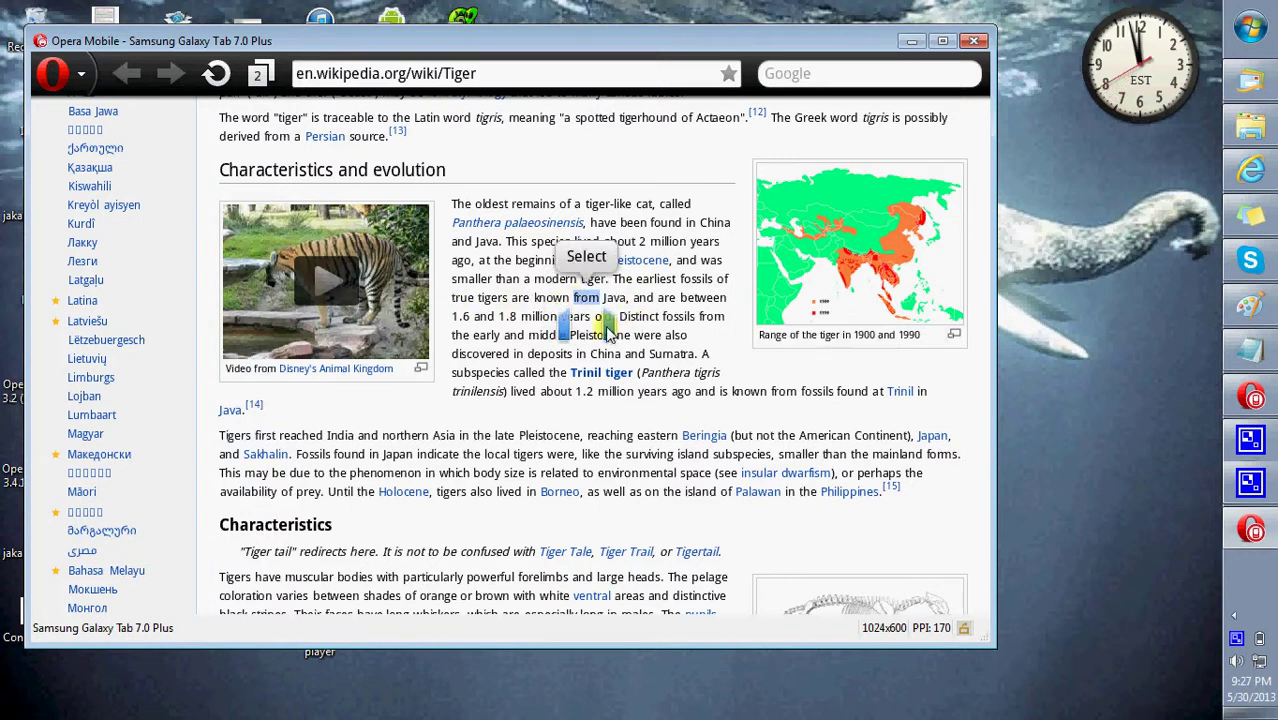
pyautogui.moveTo(607, 333); pyautogui.dragTo(670, 330)
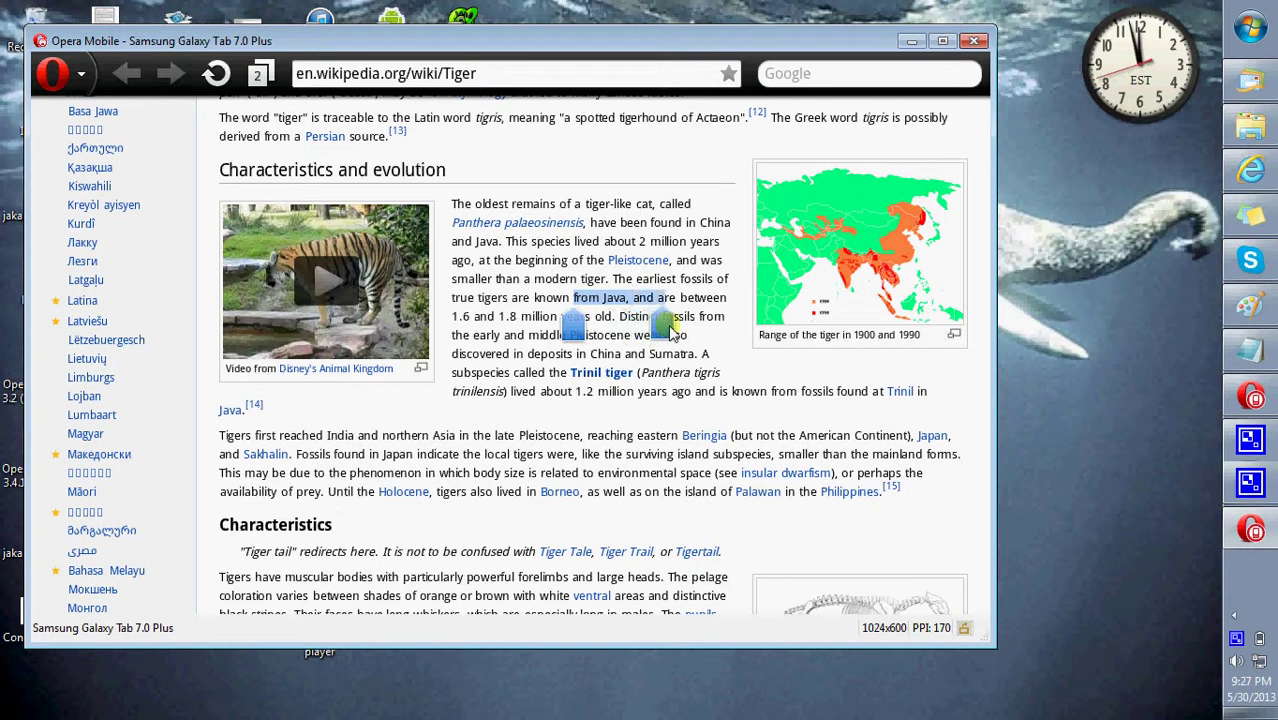
pyautogui.click(614, 262)
pyautogui.click(592, 178)
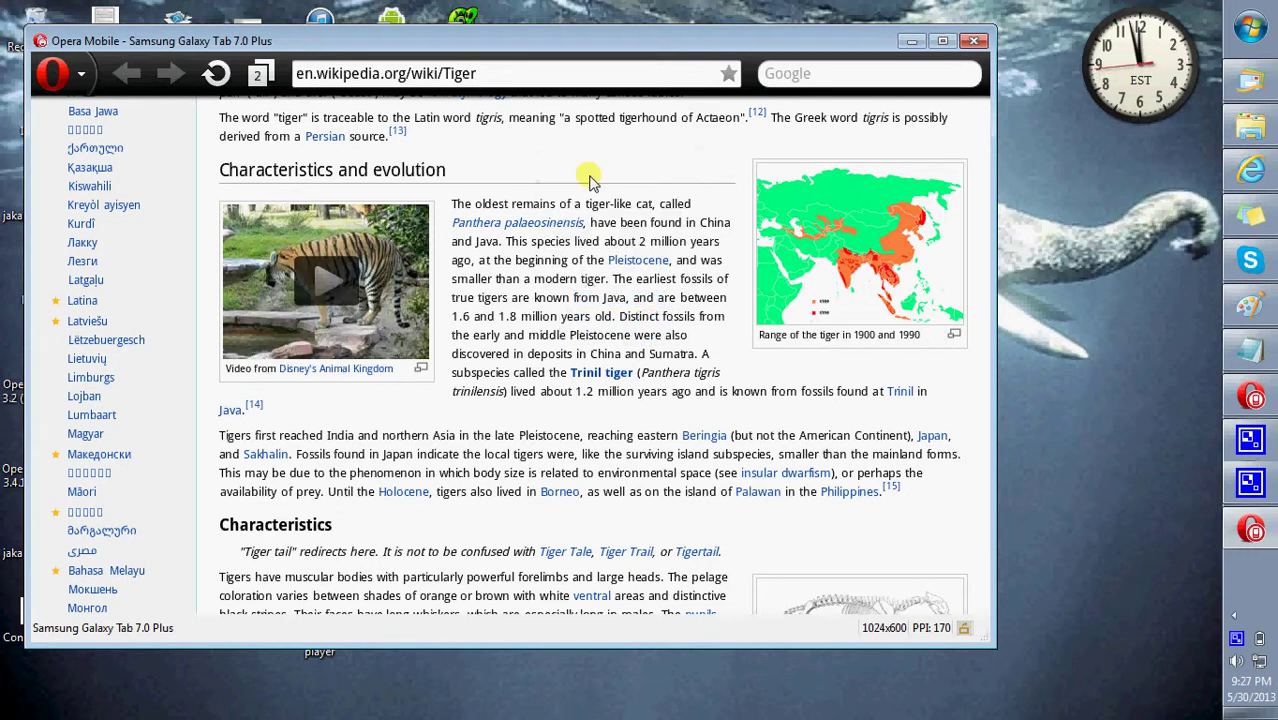
# Paste the copied text into the Google search field and run the search
pyautogui.click(858, 76)
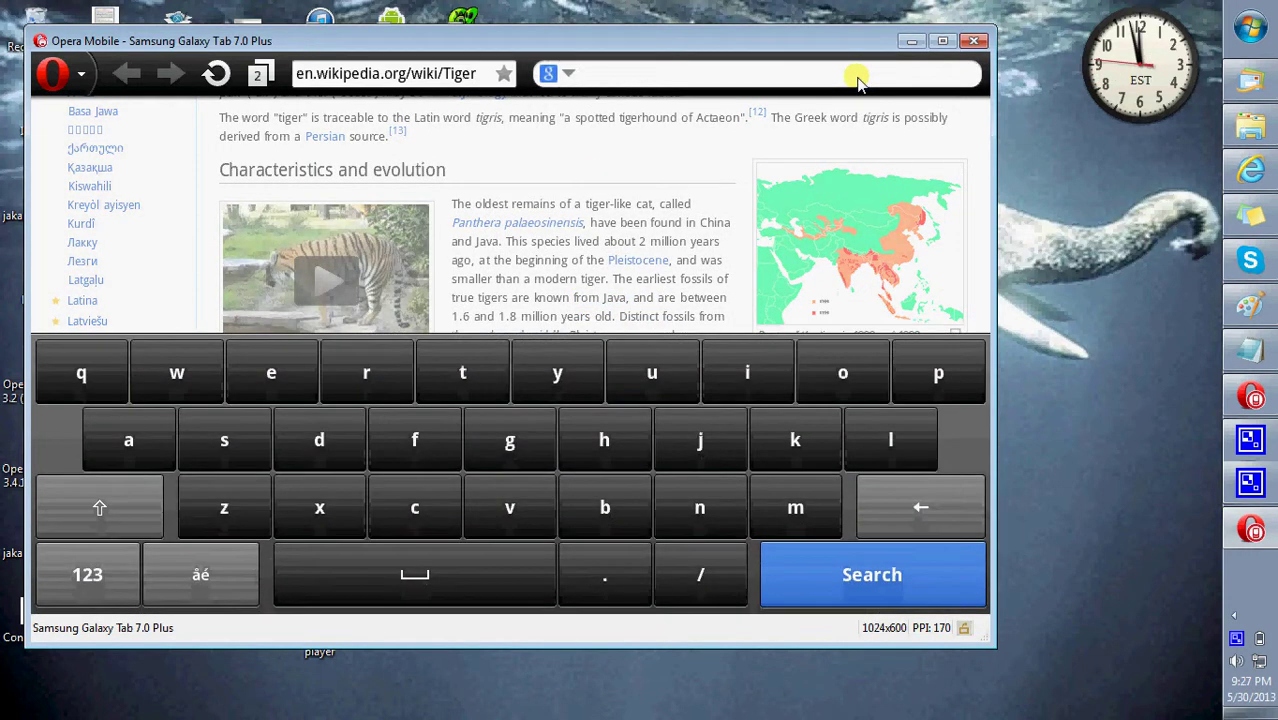
pyautogui.click(747, 79)
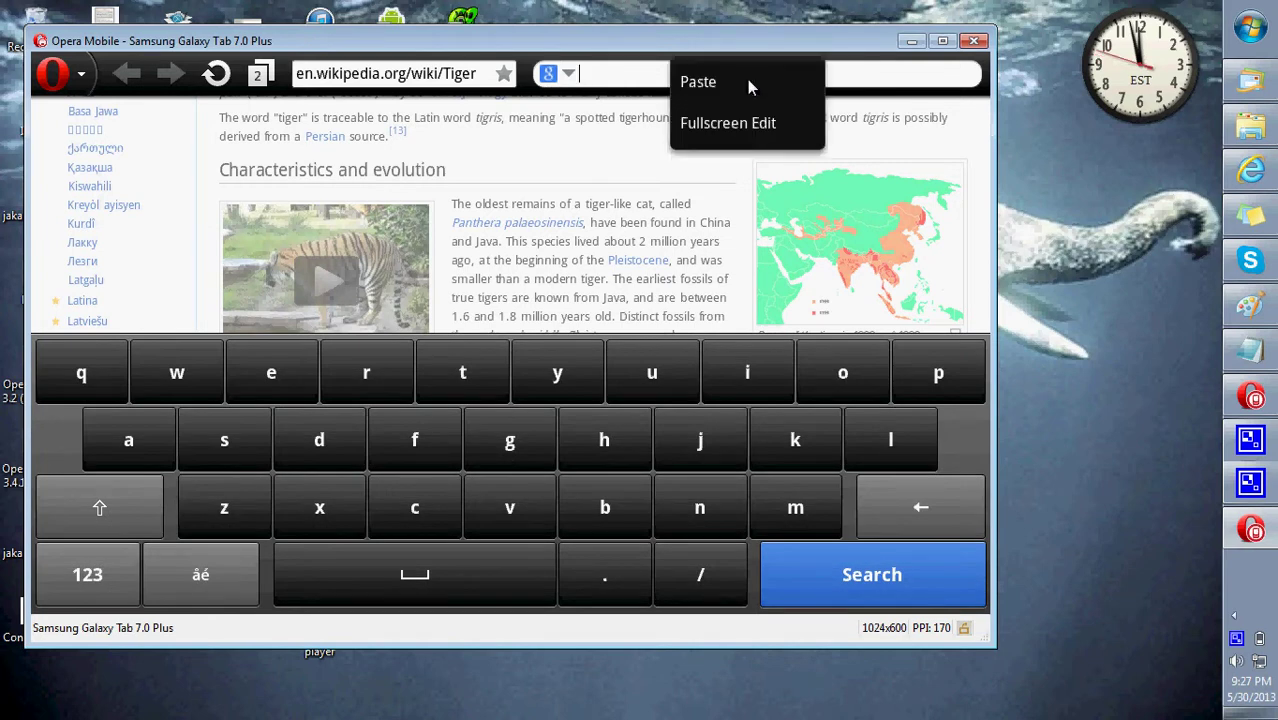
pyautogui.click(690, 84)
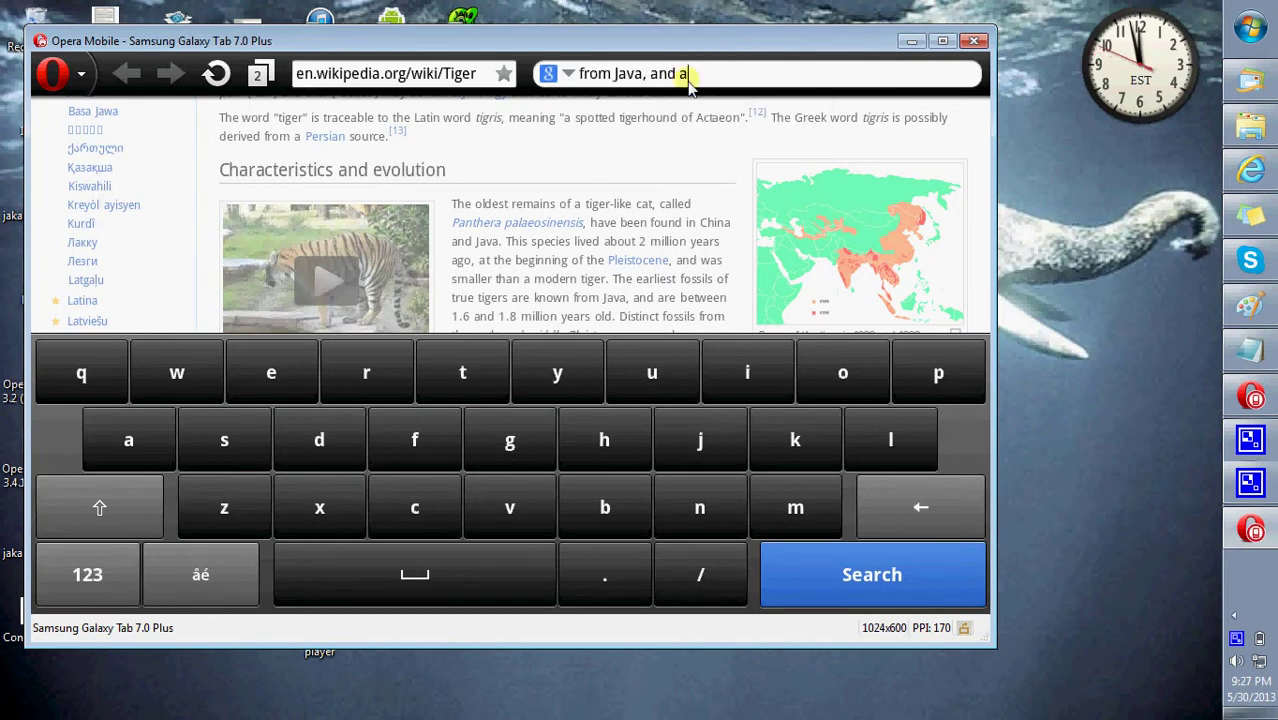
pyautogui.click(858, 584)
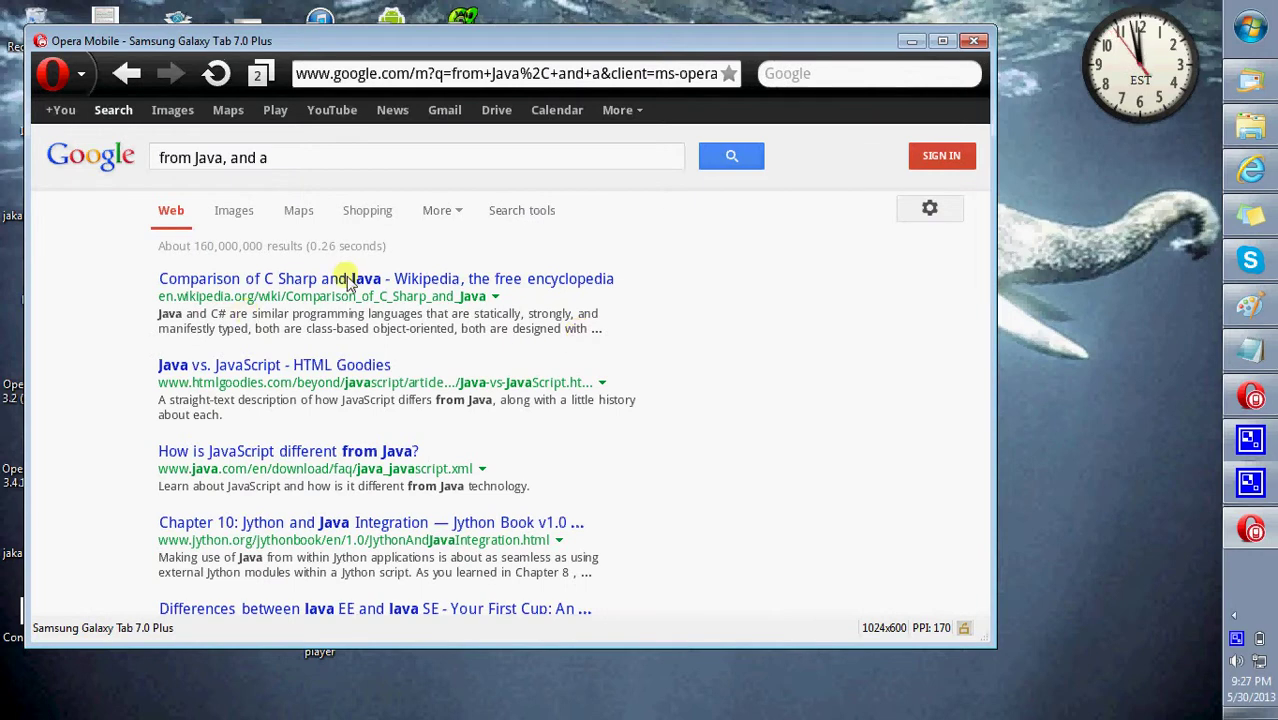
# Open the Wikipedia result "Comparison of C Sharp and Java" in a new tab and switch to that tab
pyautogui.moveTo(340, 280); pyautogui.dragTo(340, 280)
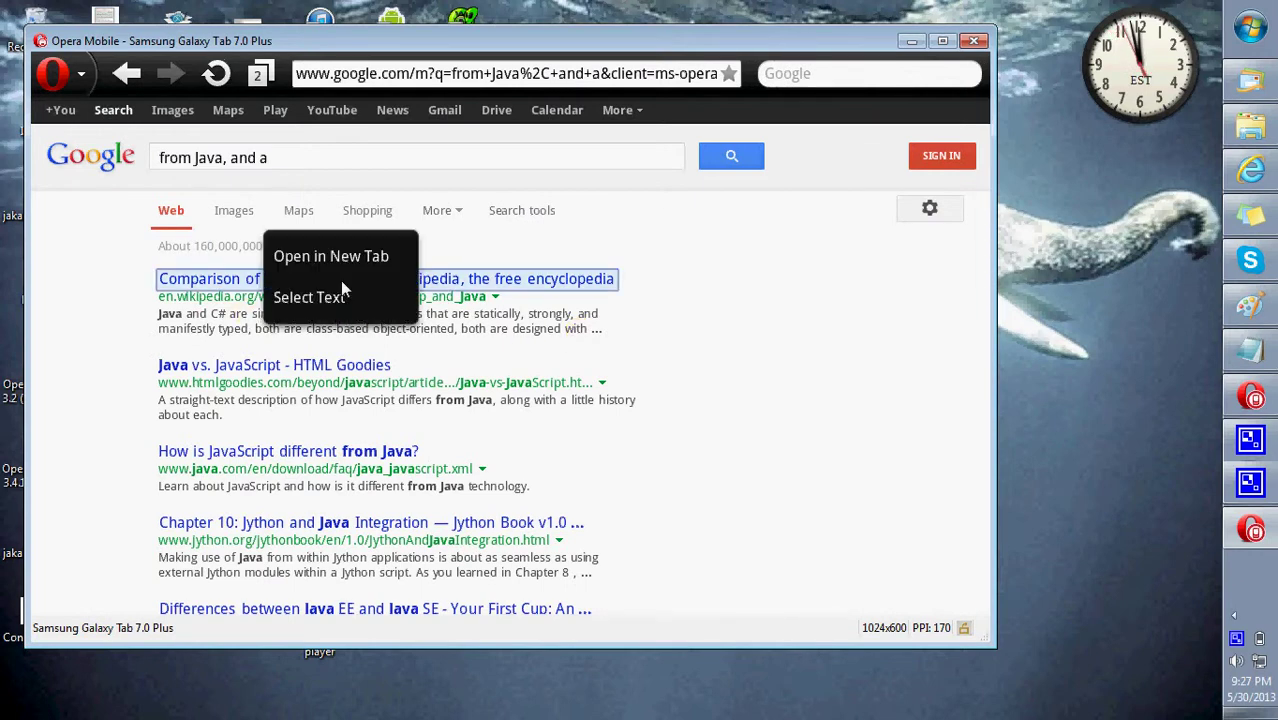
pyautogui.click(340, 256)
pyautogui.click(257, 75)
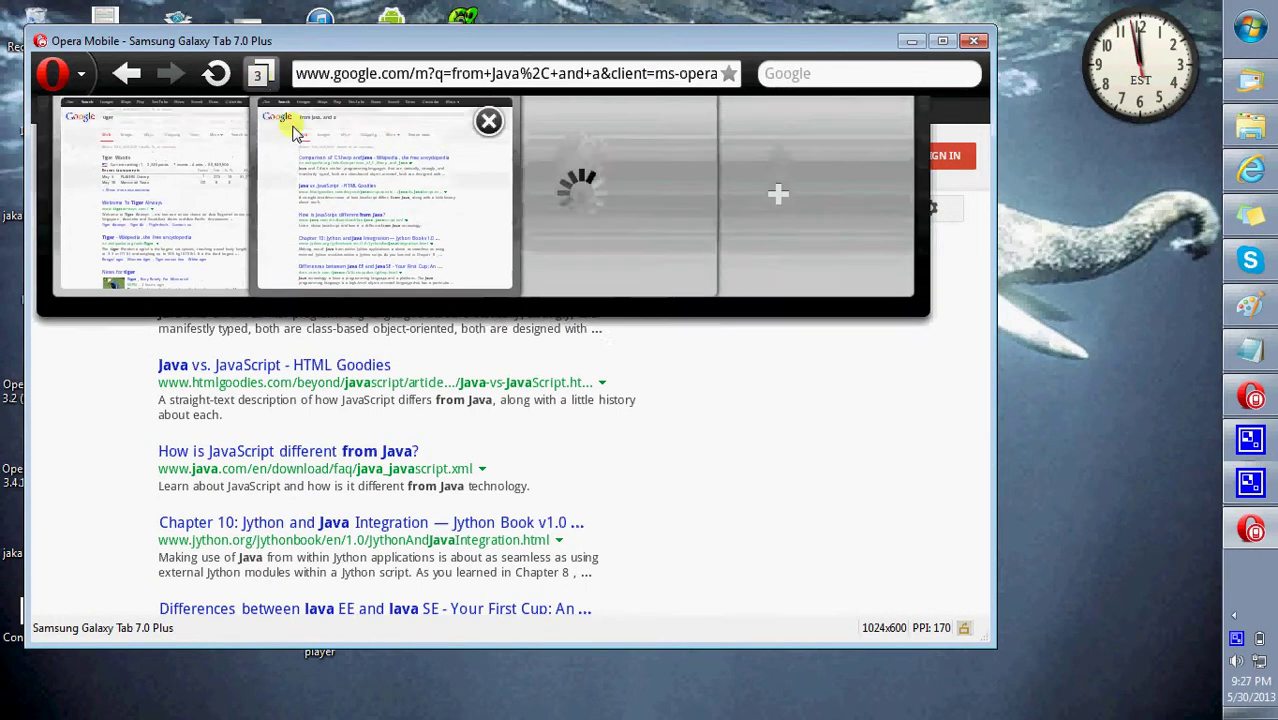
pyautogui.click(617, 200)
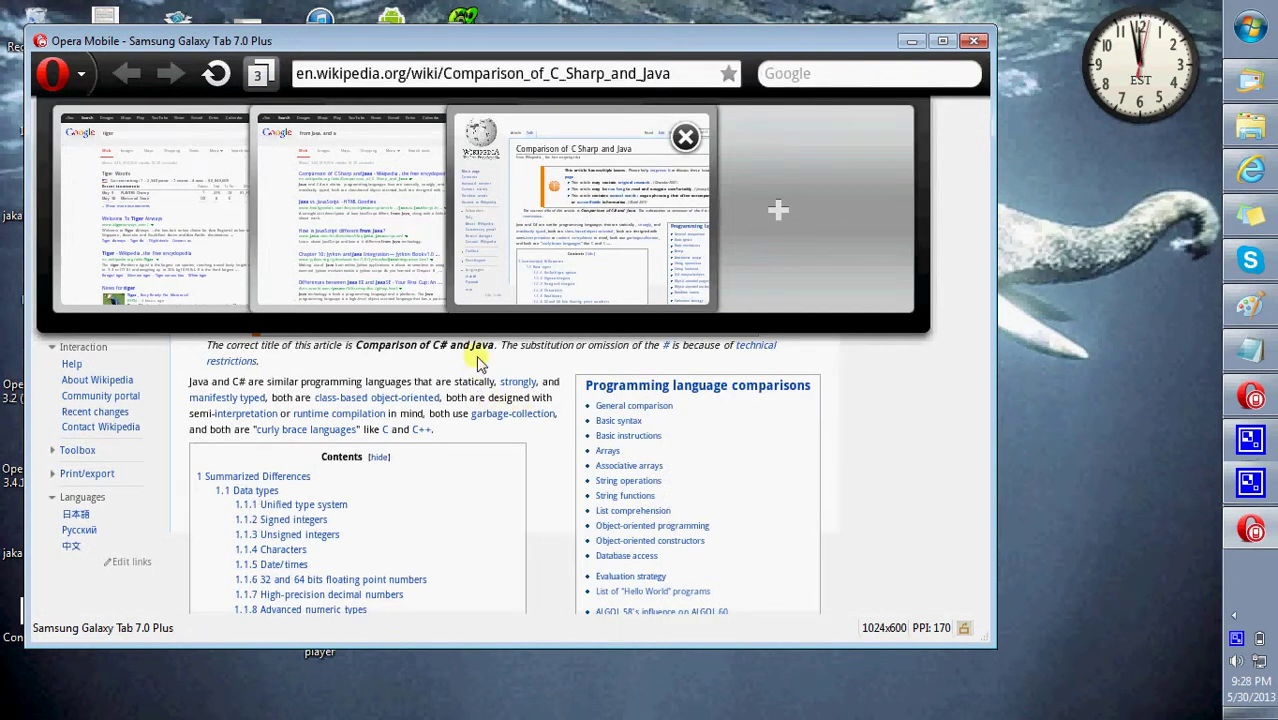
pyautogui.click(477, 363)
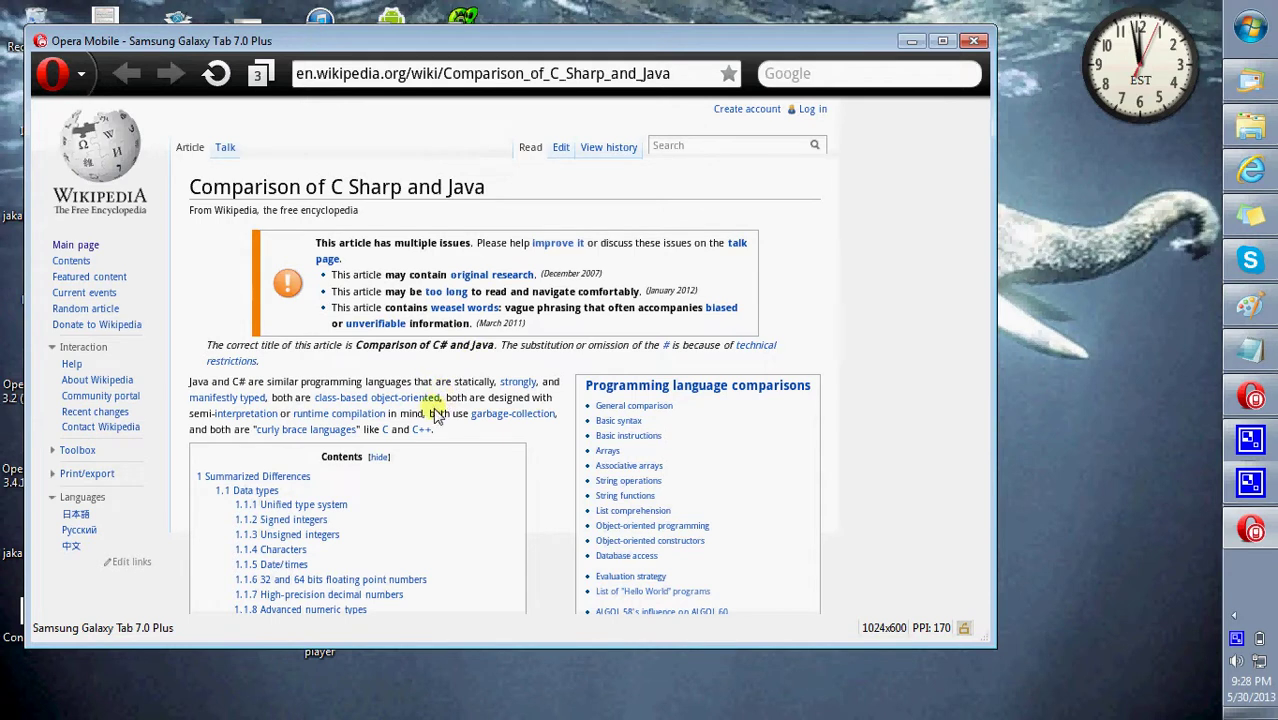
# Examine the data type sections of the C Sharp and Java article, trying the page's zoom in and out
pyautogui.moveTo(435, 415); pyautogui.dragTo(456, 228)
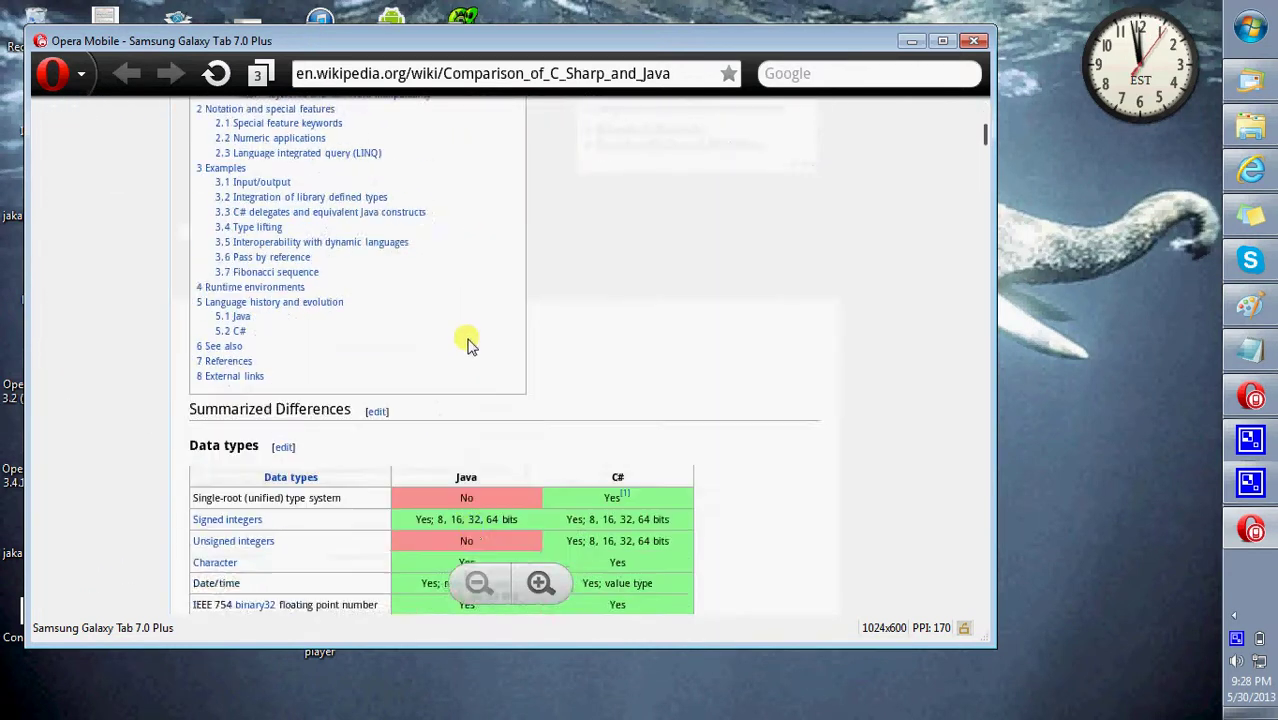
pyautogui.moveTo(470, 343); pyautogui.dragTo(471, 220)
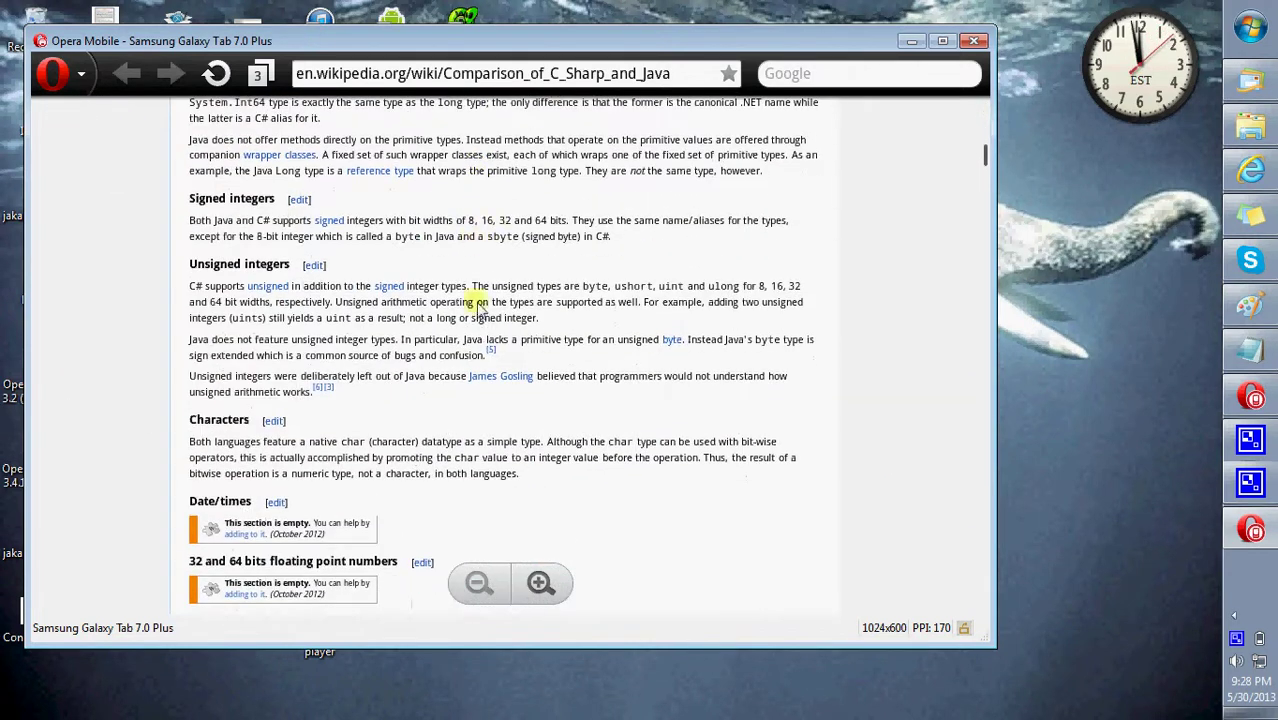
pyautogui.doubleClick(420, 291)
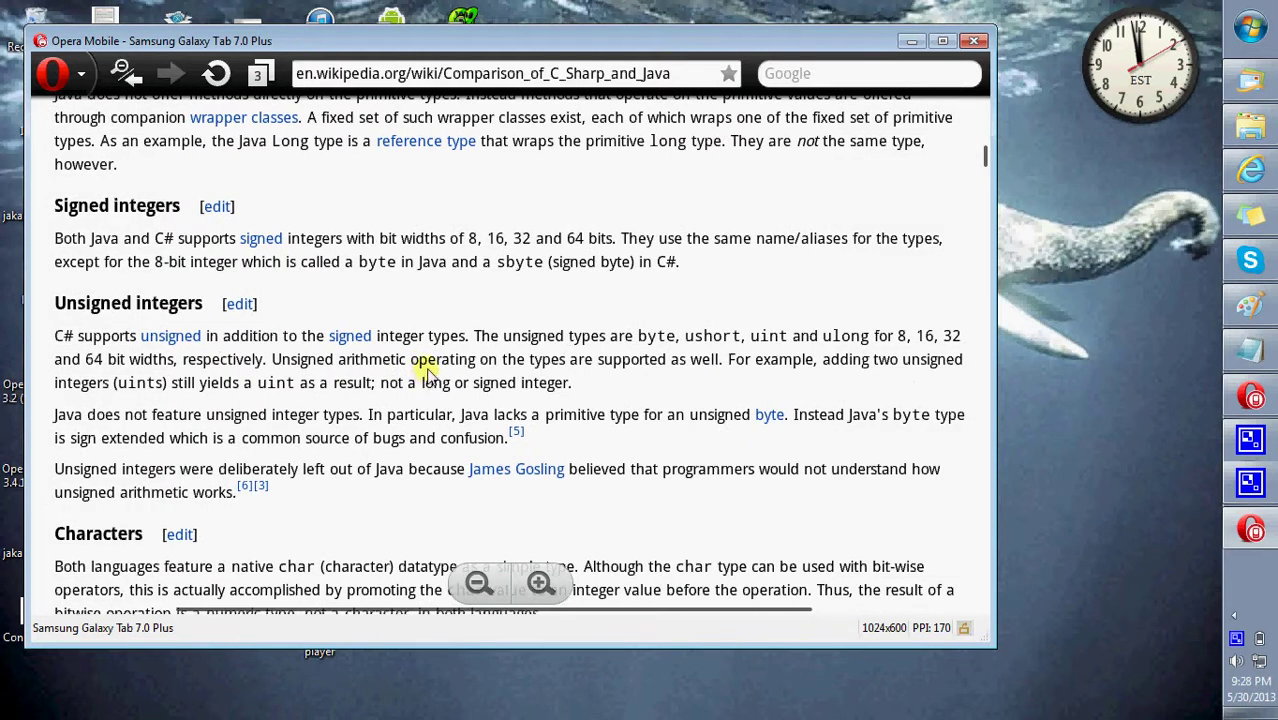
pyautogui.scroll(5, 440, 372)
pyautogui.doubleClick(444, 352)
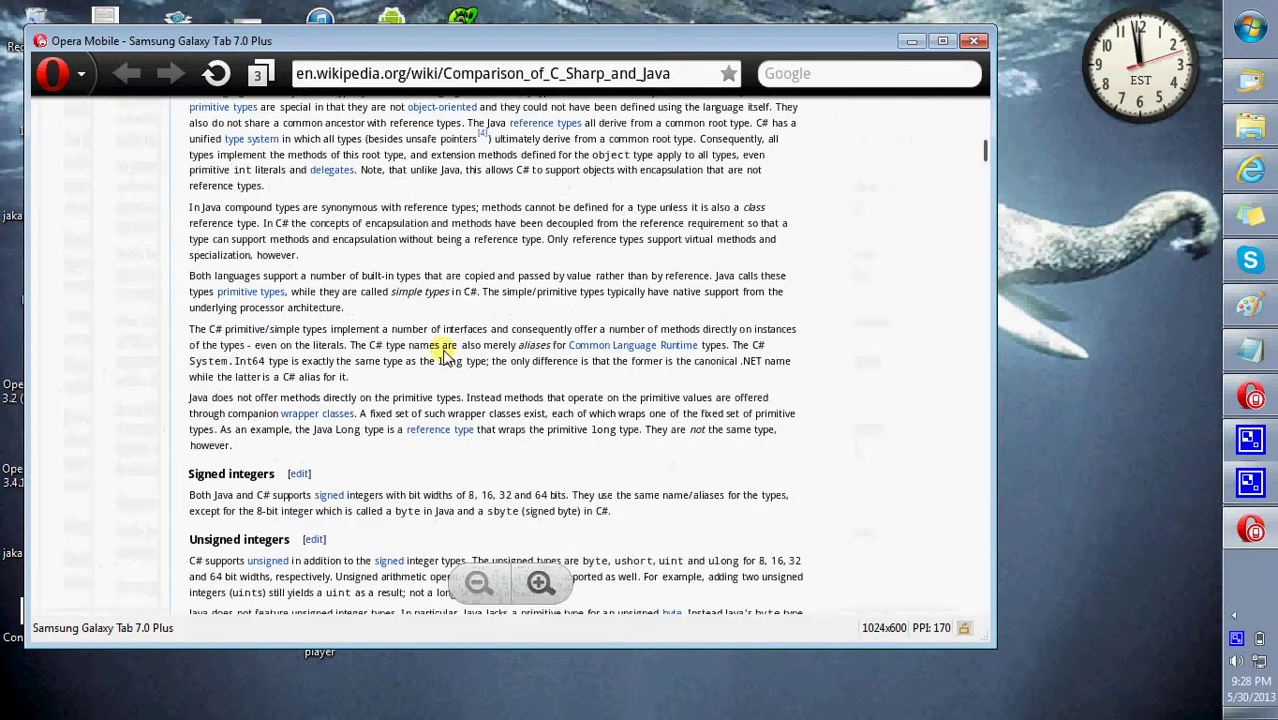
# Search Google for "you tube" and open the YouTube site from the results
pyautogui.click(861, 75)
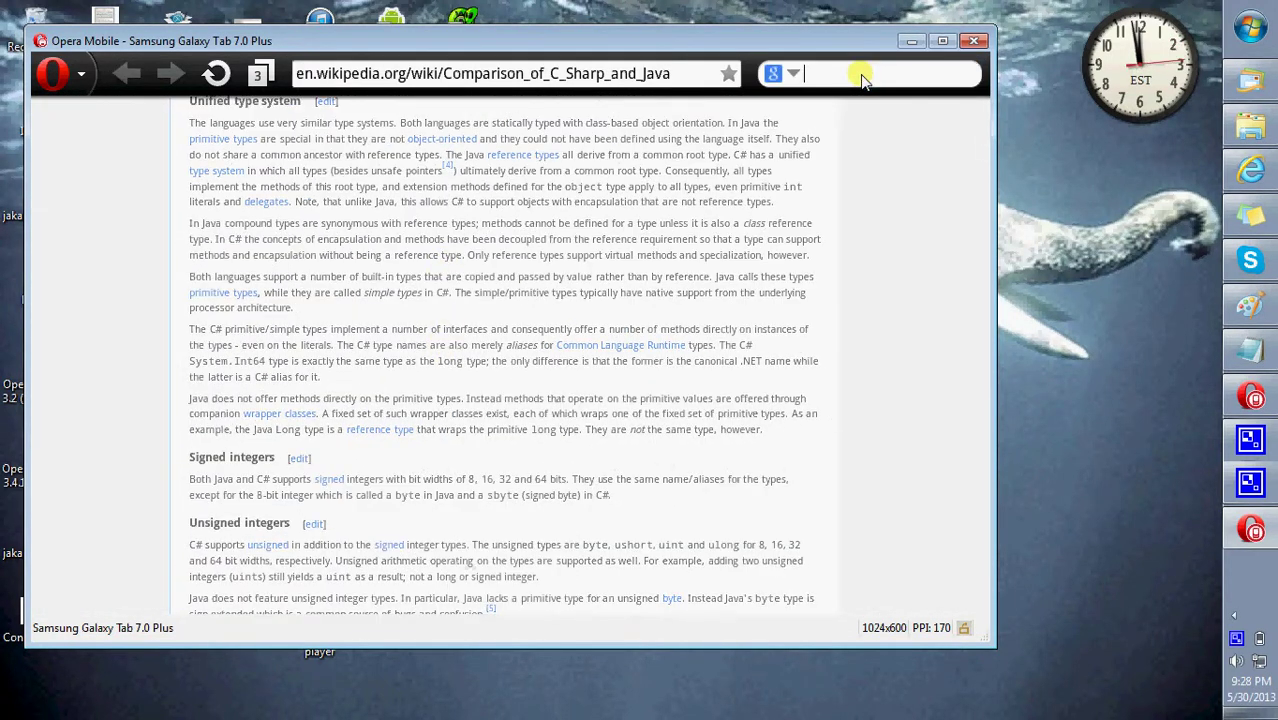
pyautogui.write('yo')
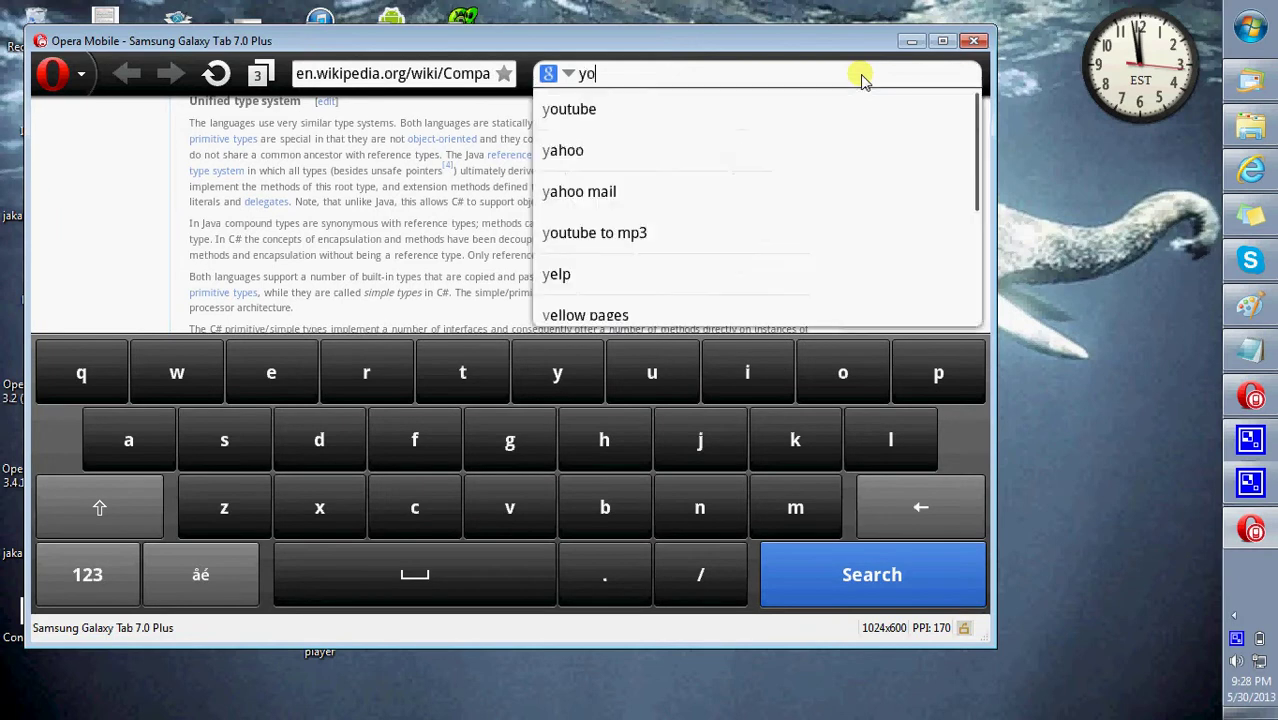
pyautogui.write('u tube')
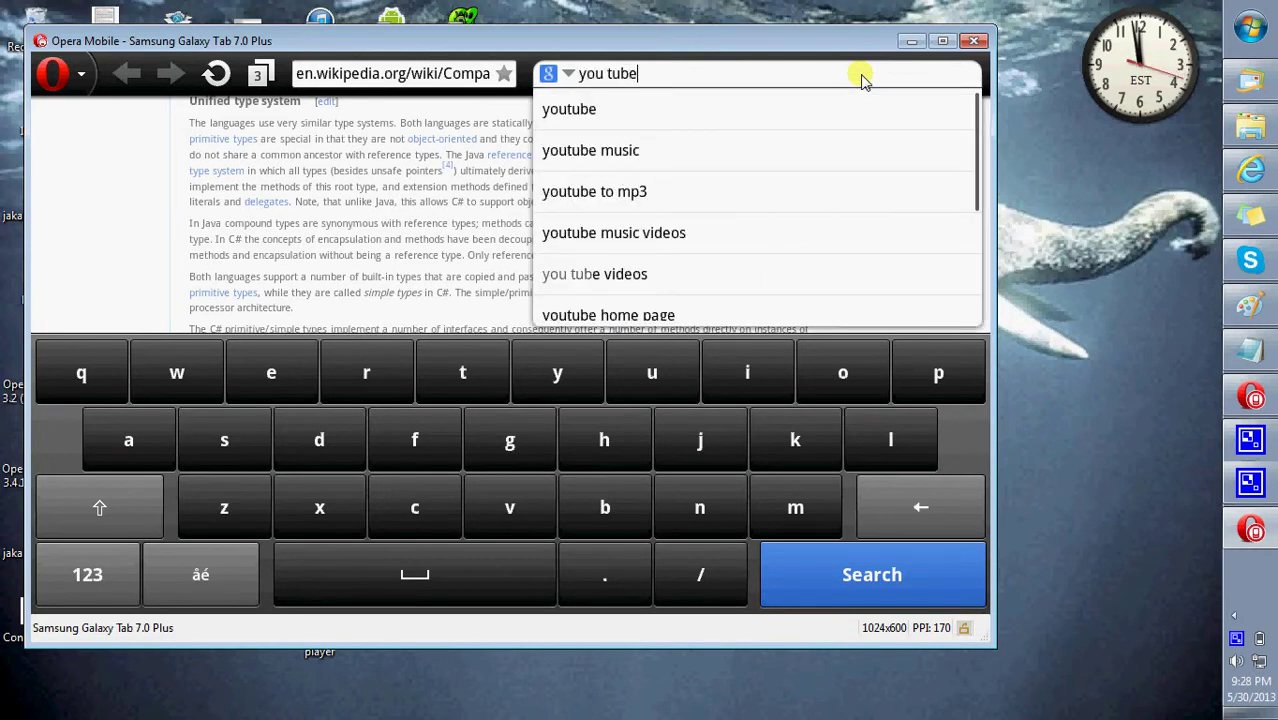
pyautogui.press('Return')
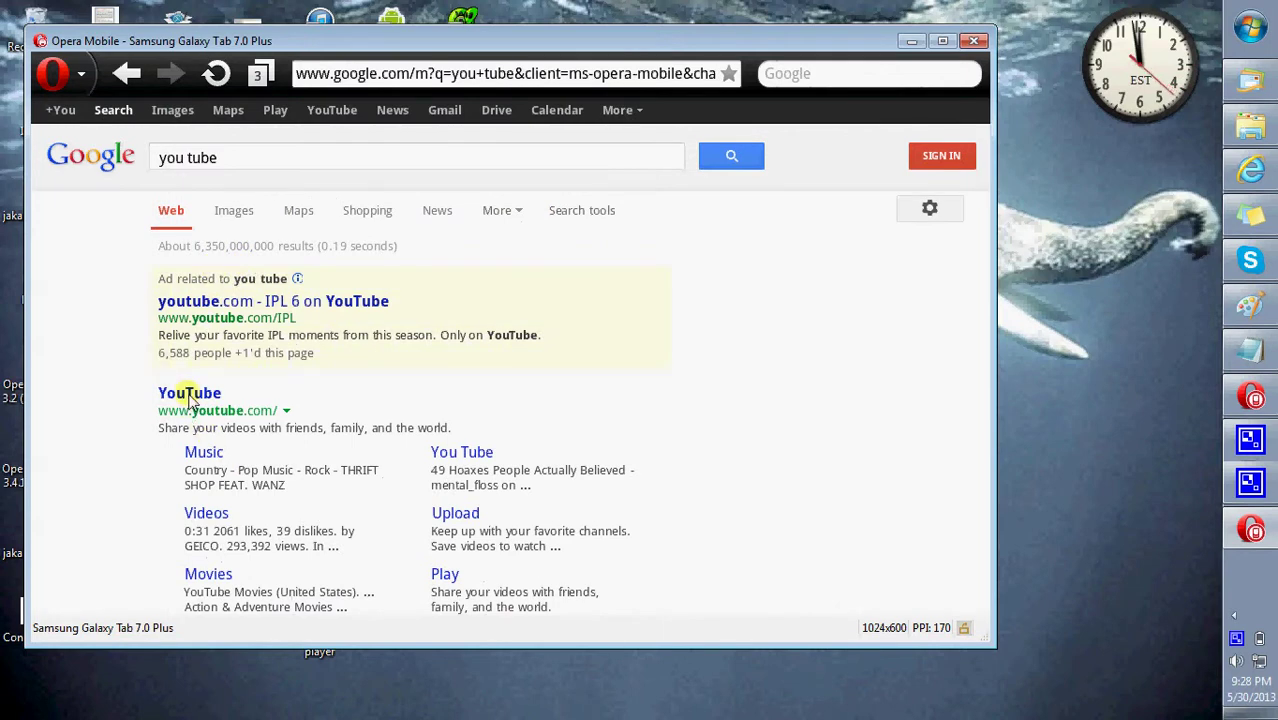
pyautogui.click(189, 395)
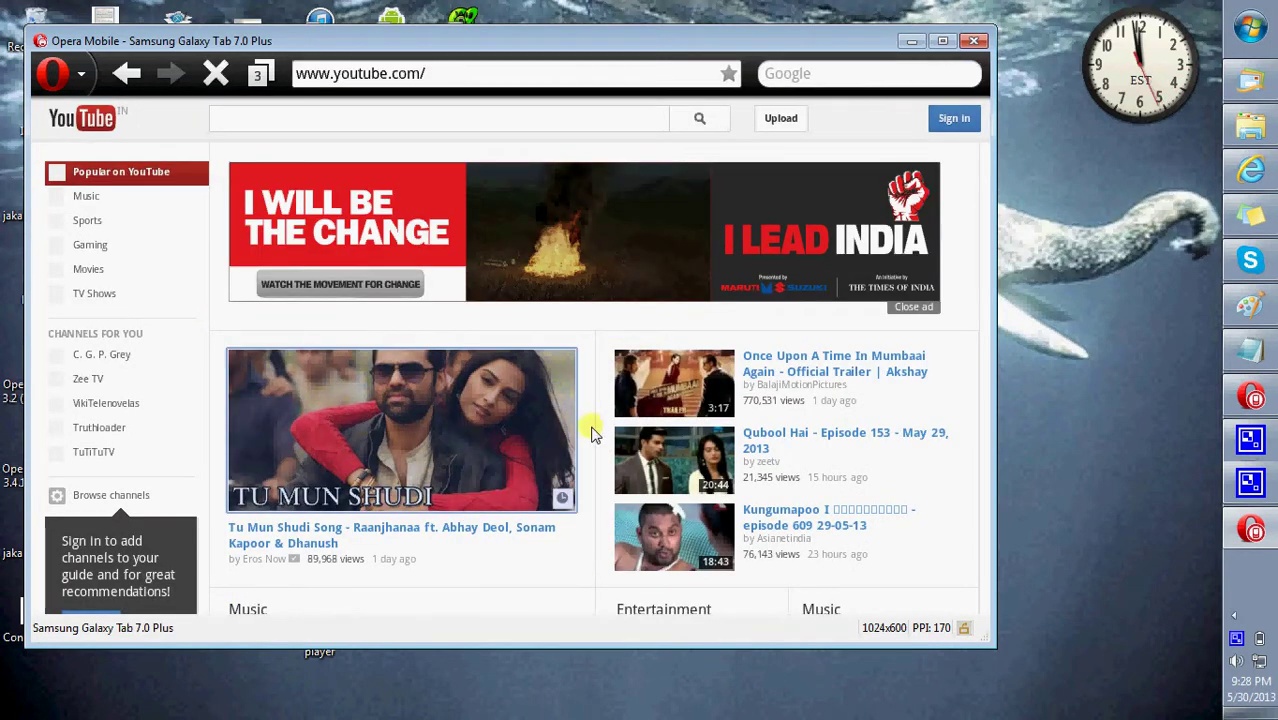
# Open the "Tu Mun Shudi Song" video and follow its link to the latest Flash Player
pyautogui.click(591, 433)
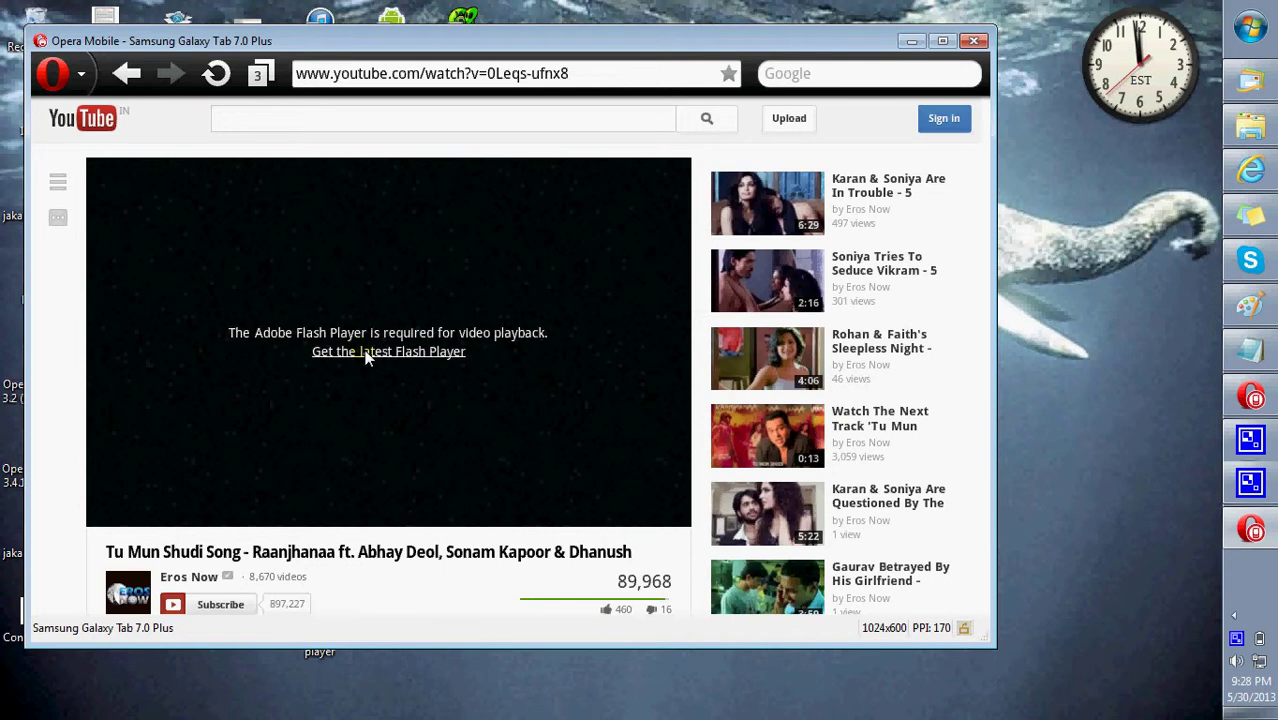
pyautogui.click(366, 354)
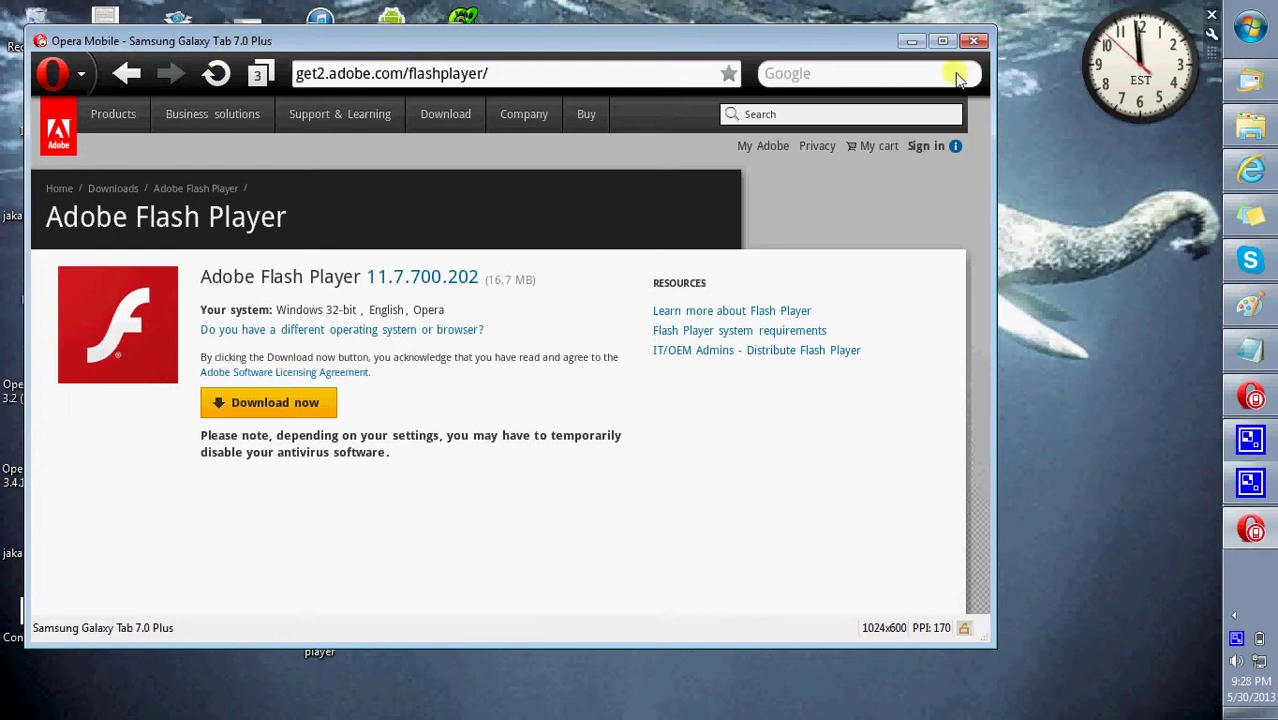
# Close the emulated Samsung Galaxy Tab 7.0 Plus and launch the Nokia E63 profile after checking the other Nokia profiles' settings
pyautogui.moveTo(787, 42); pyautogui.dragTo(873, 382)
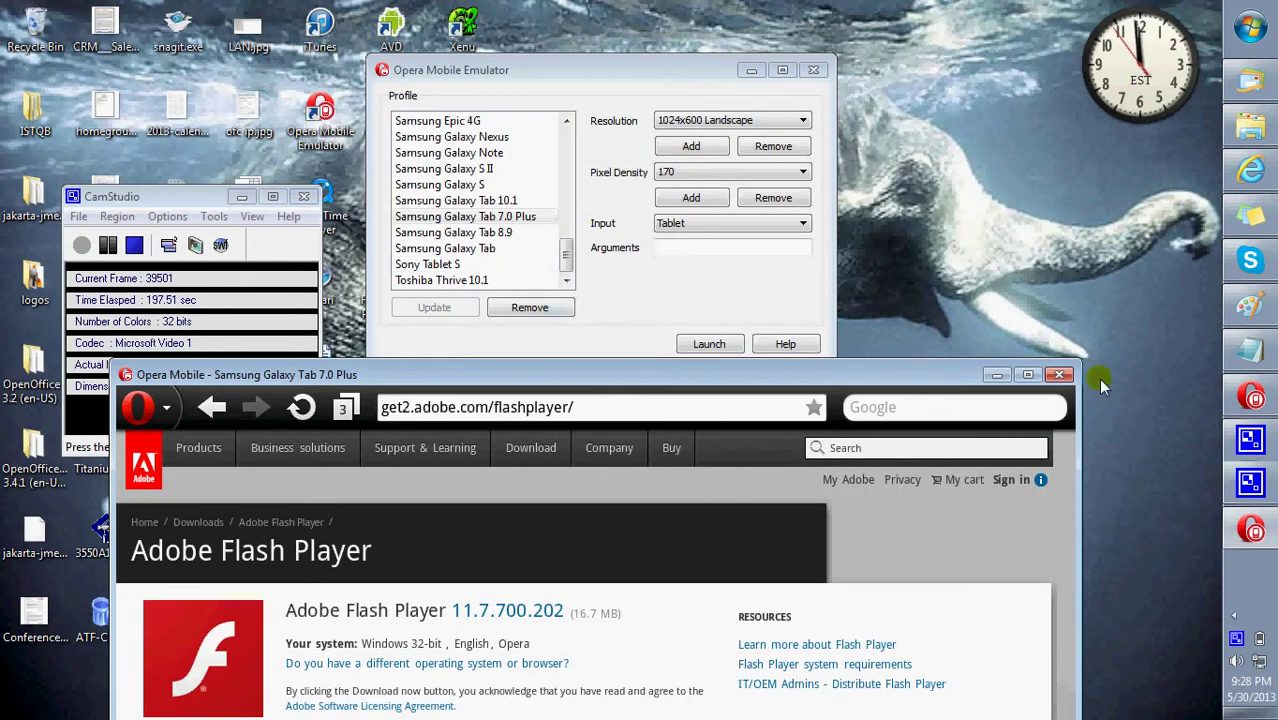
pyautogui.click(1061, 376)
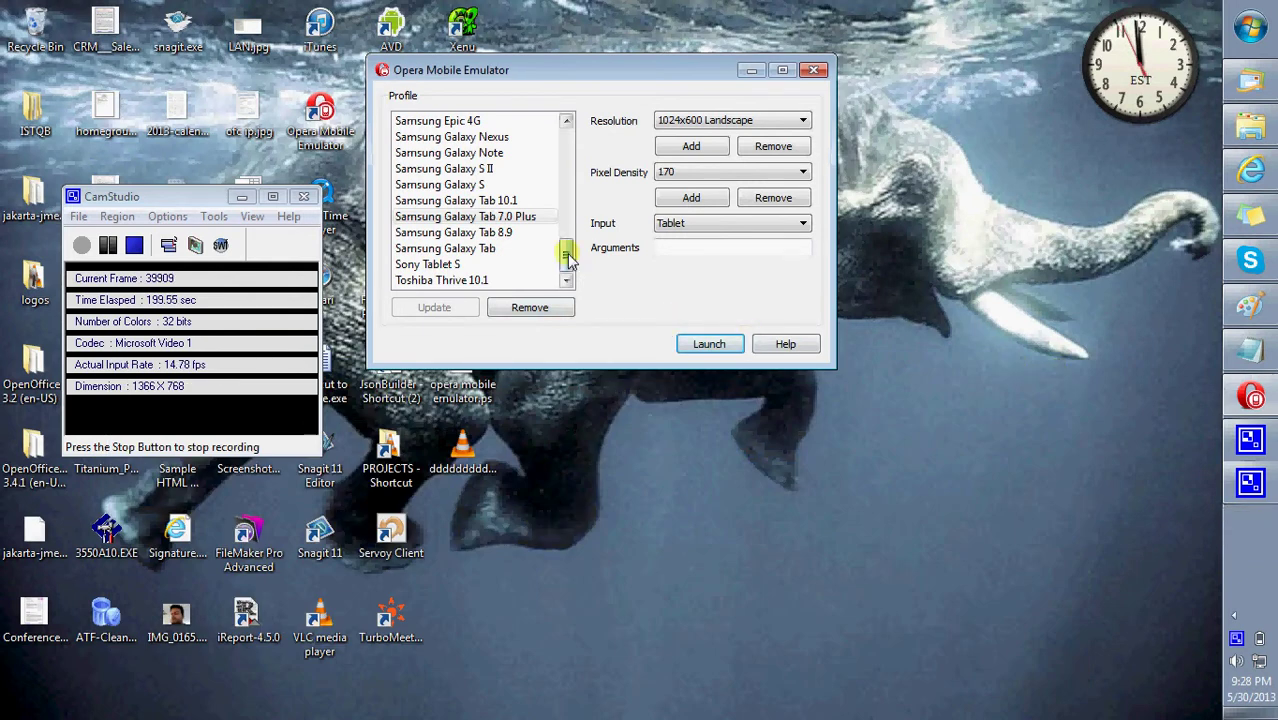
pyautogui.moveTo(568, 258); pyautogui.dragTo(564, 228)
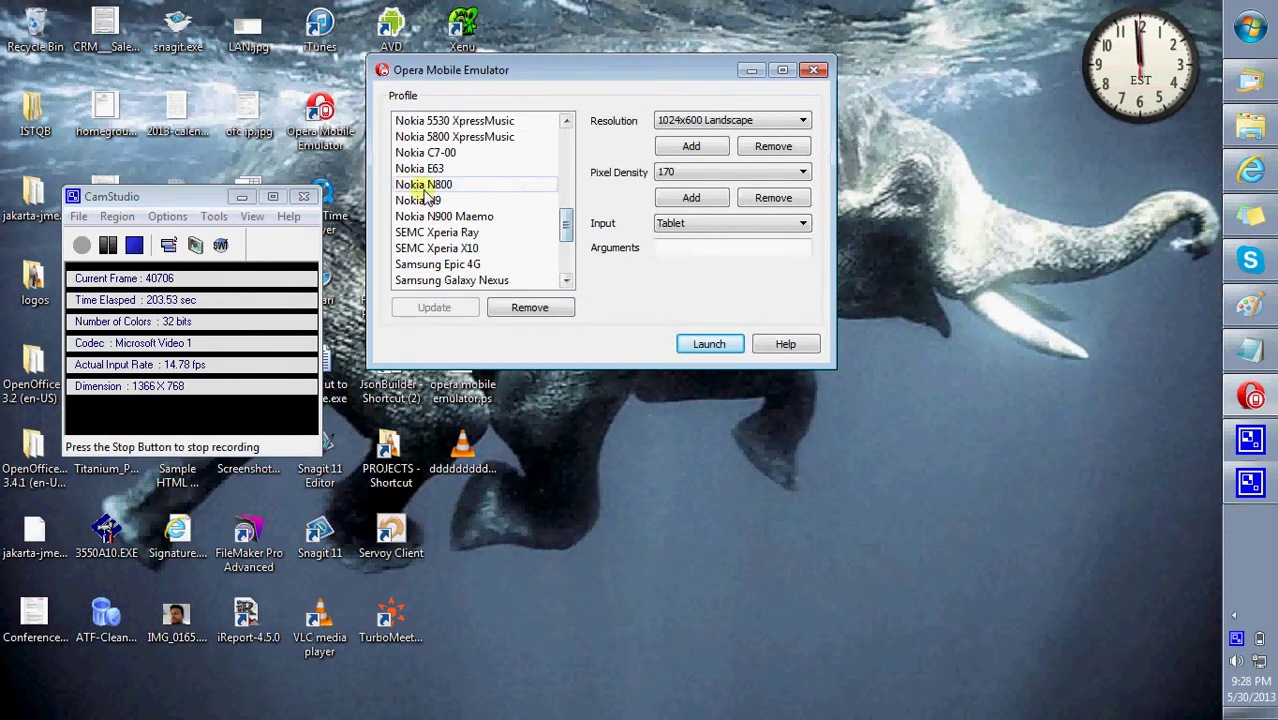
pyautogui.click(430, 186)
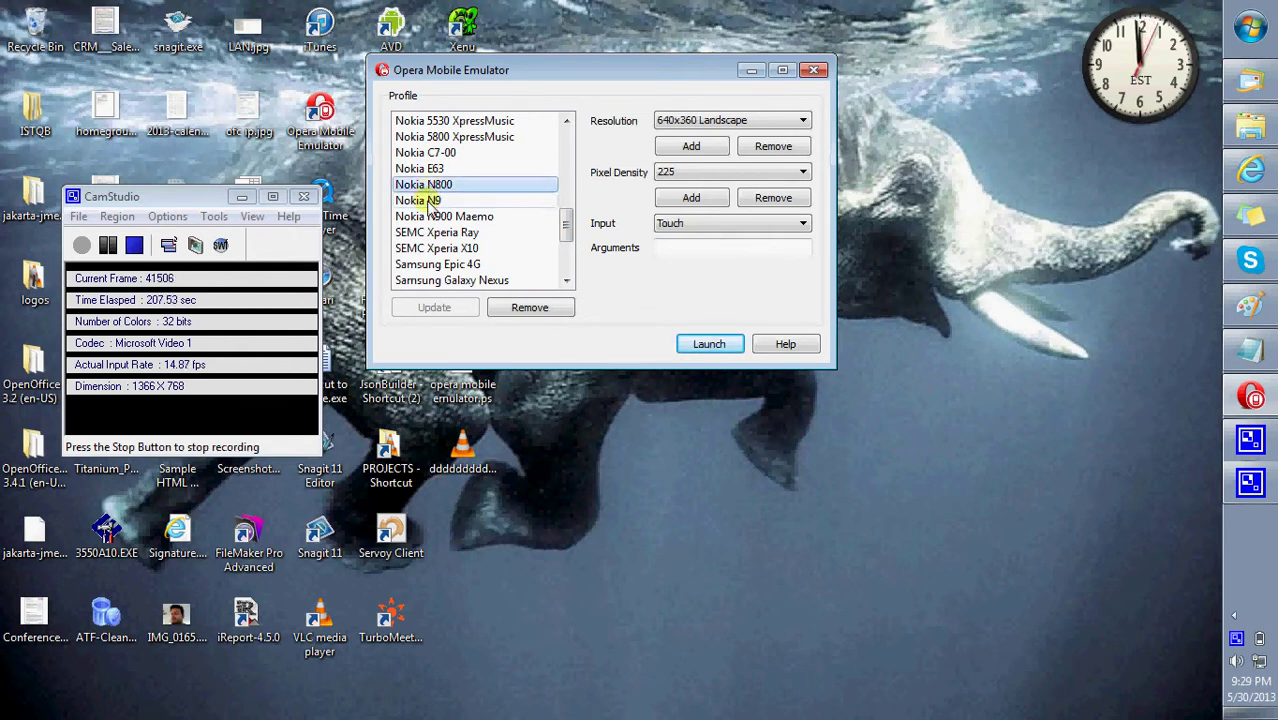
pyautogui.click(430, 201)
pyautogui.click(430, 218)
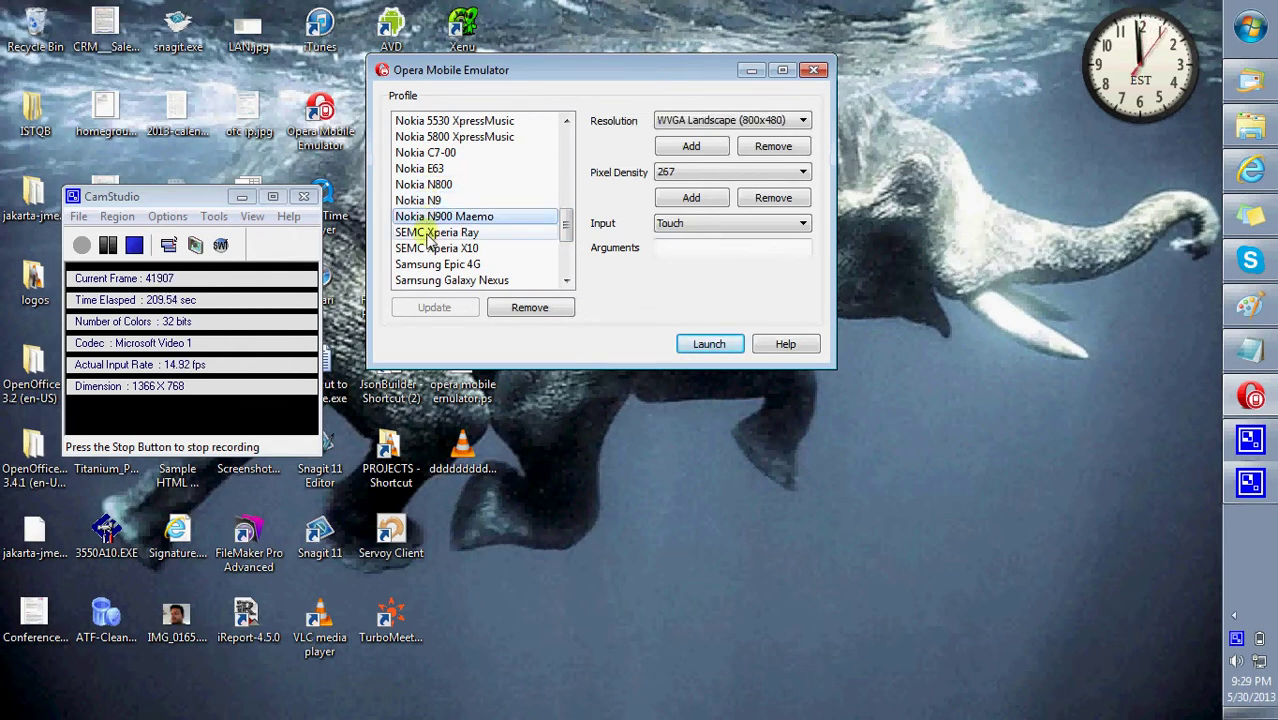
pyautogui.click(432, 168)
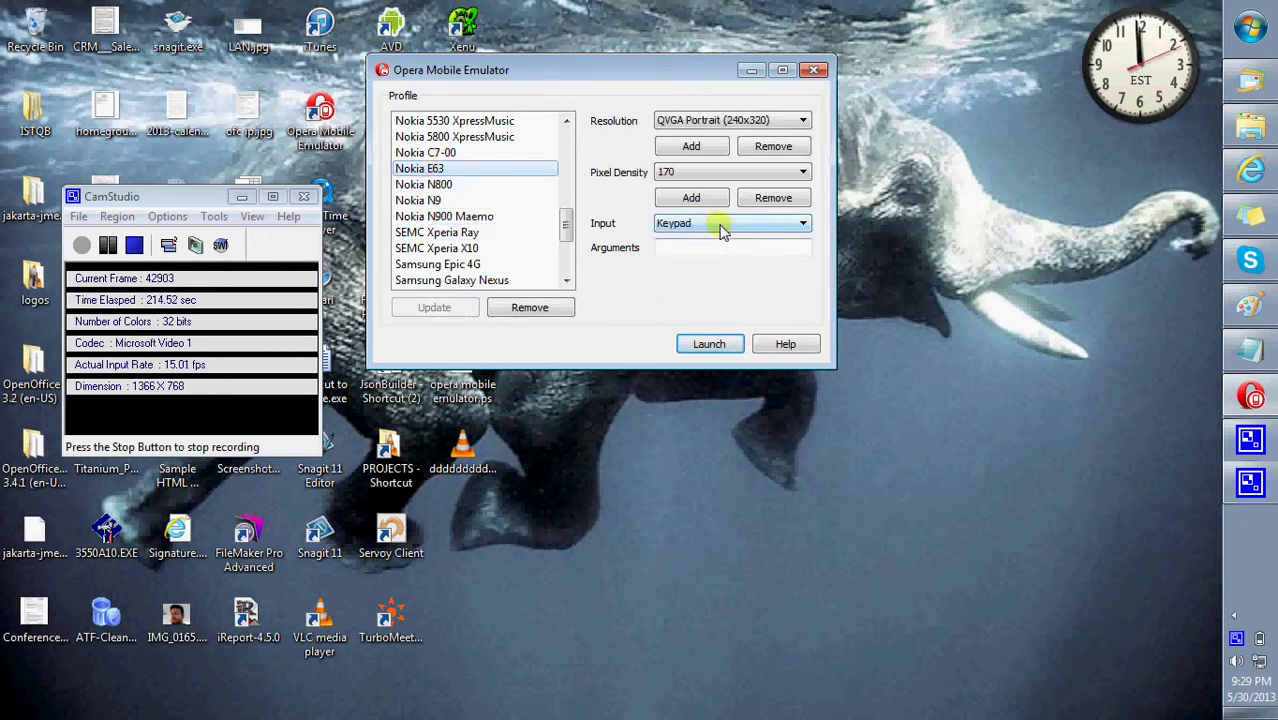
pyautogui.click(703, 346)
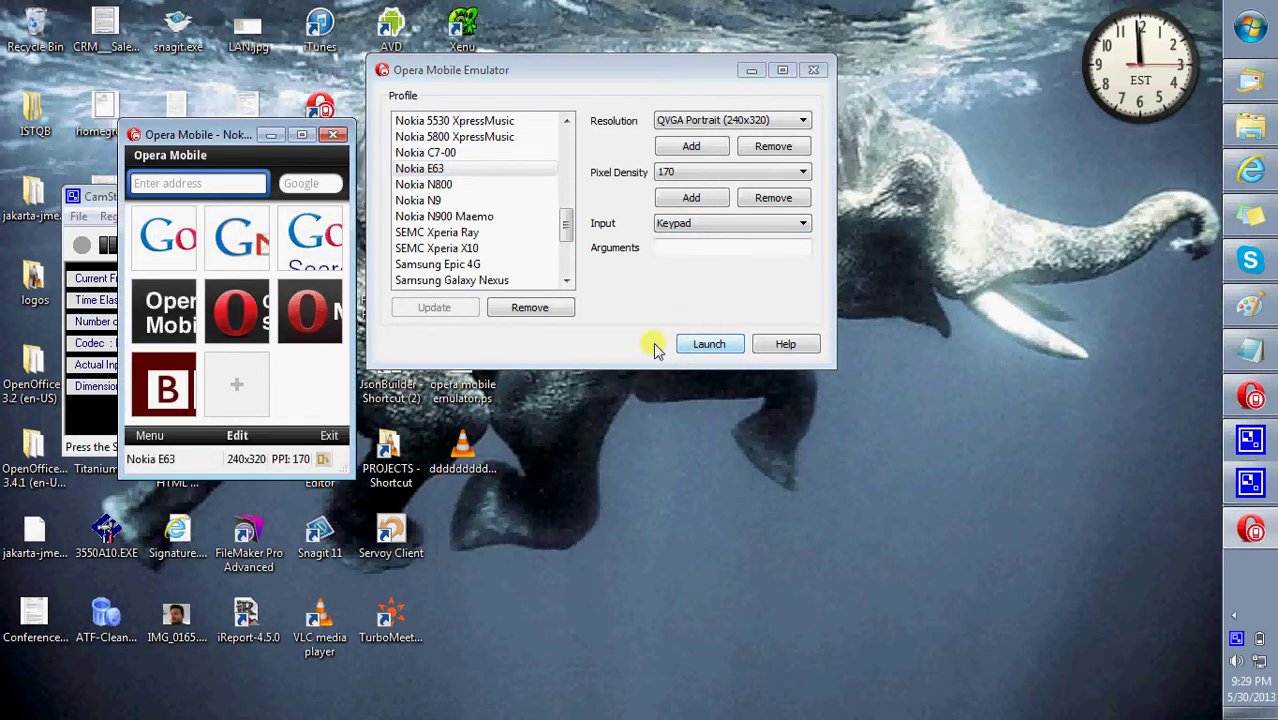
# Enter "keyboard" as the search term in the Nokia E63 browser's address field
pyautogui.click(195, 186)
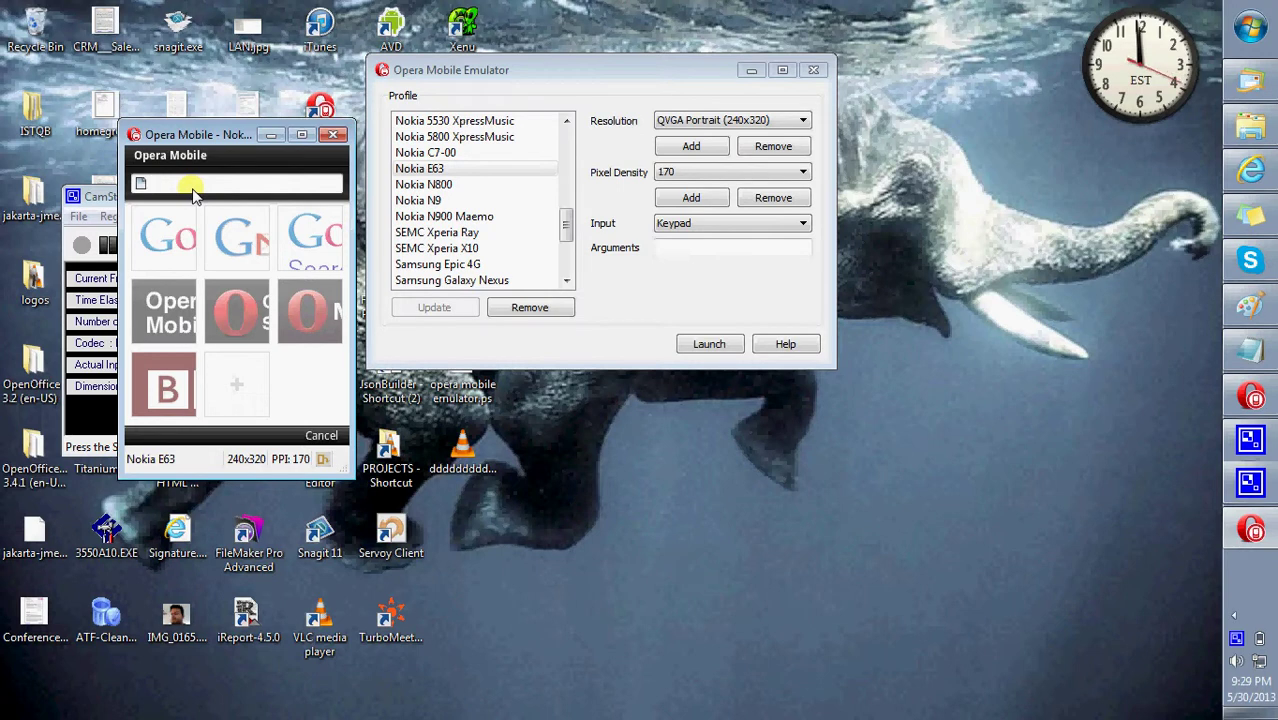
pyautogui.write('keybo')
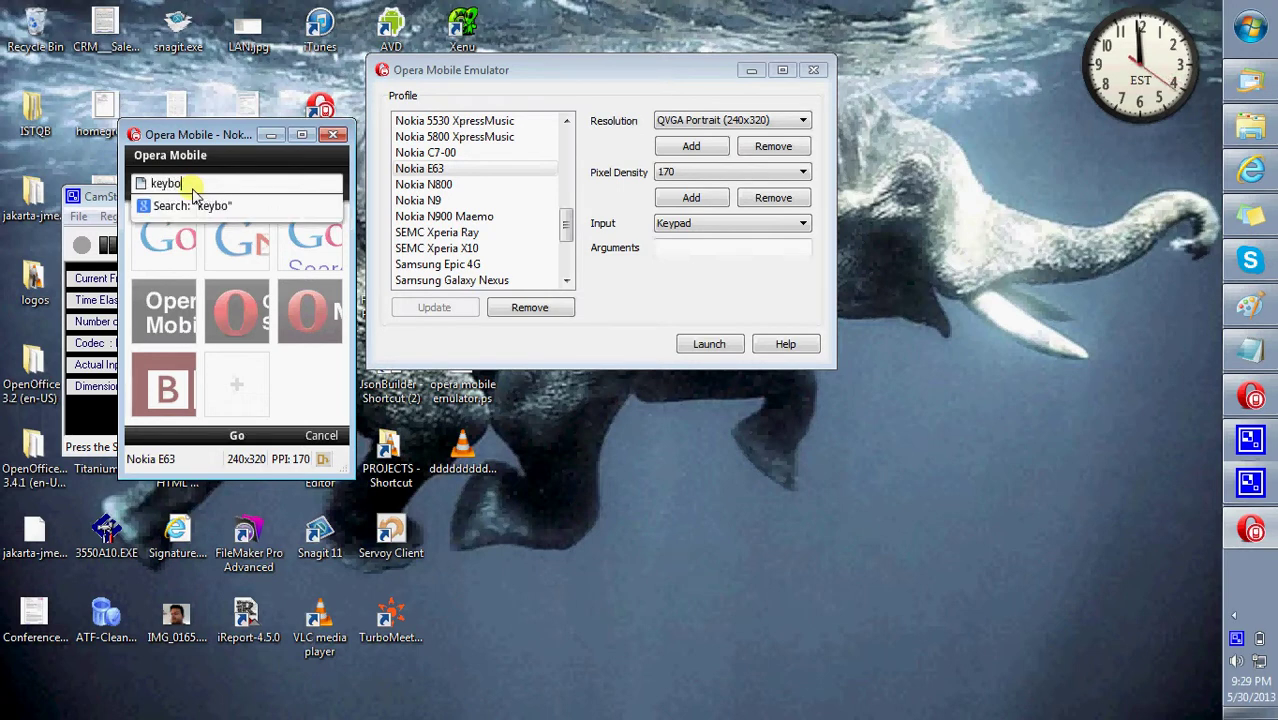
pyautogui.write('ard')
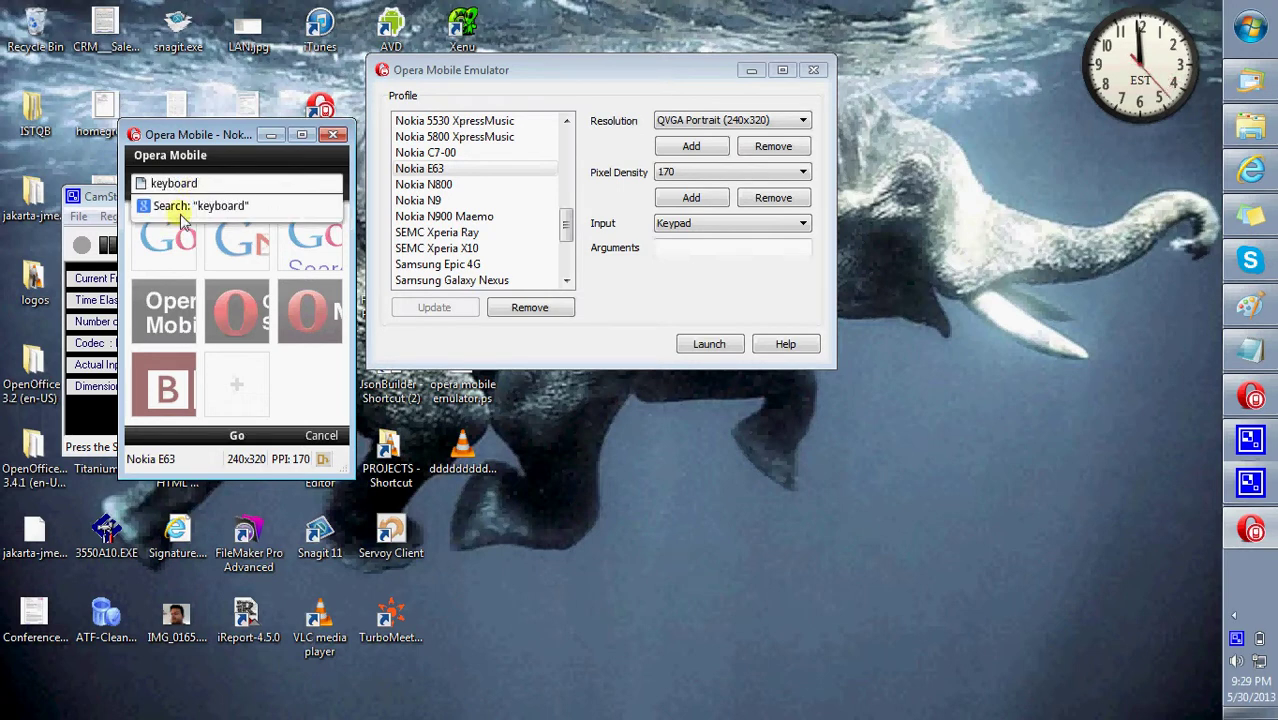